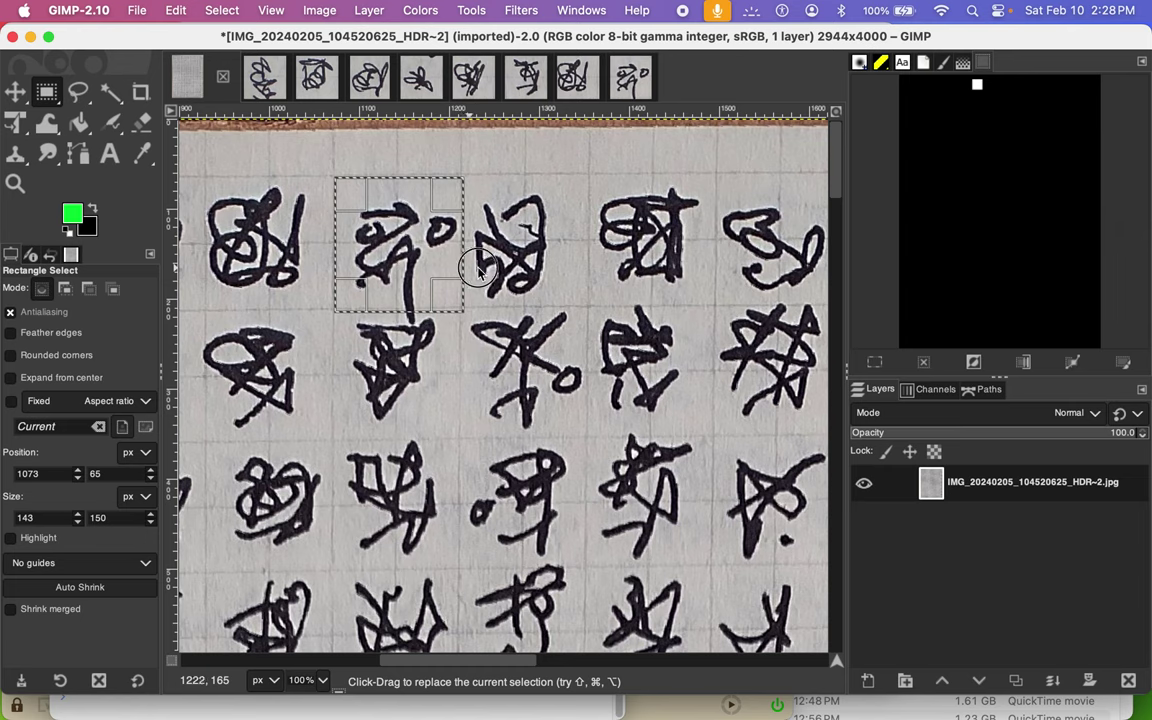
# Step: Copy the third top-row glyph into its own new 143×150 image, then return to the scan
pyautogui.moveTo(397, 232)
pyautogui.mouseDown()
pyautogui.moveTo(533, 228)
pyautogui.moveTo(521, 218)
pyautogui.mouseUp()
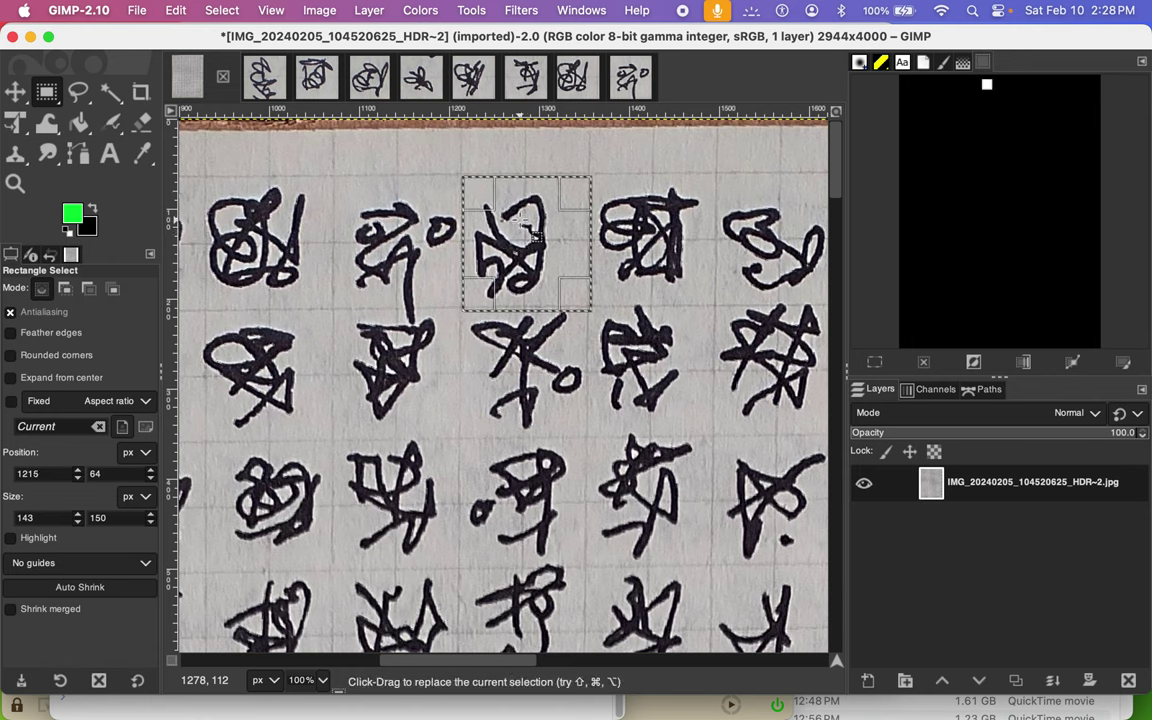
pyautogui.hotkey('ctrl', 'c')
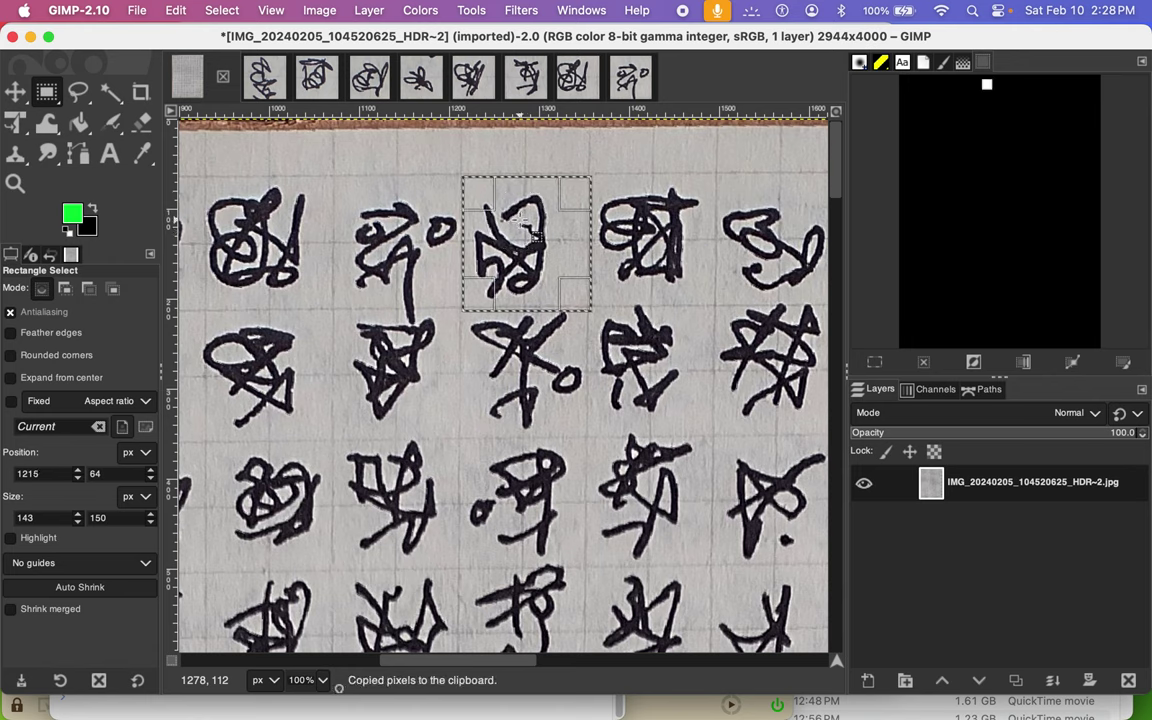
pyautogui.press('shift')
pyautogui.press('ctrl')
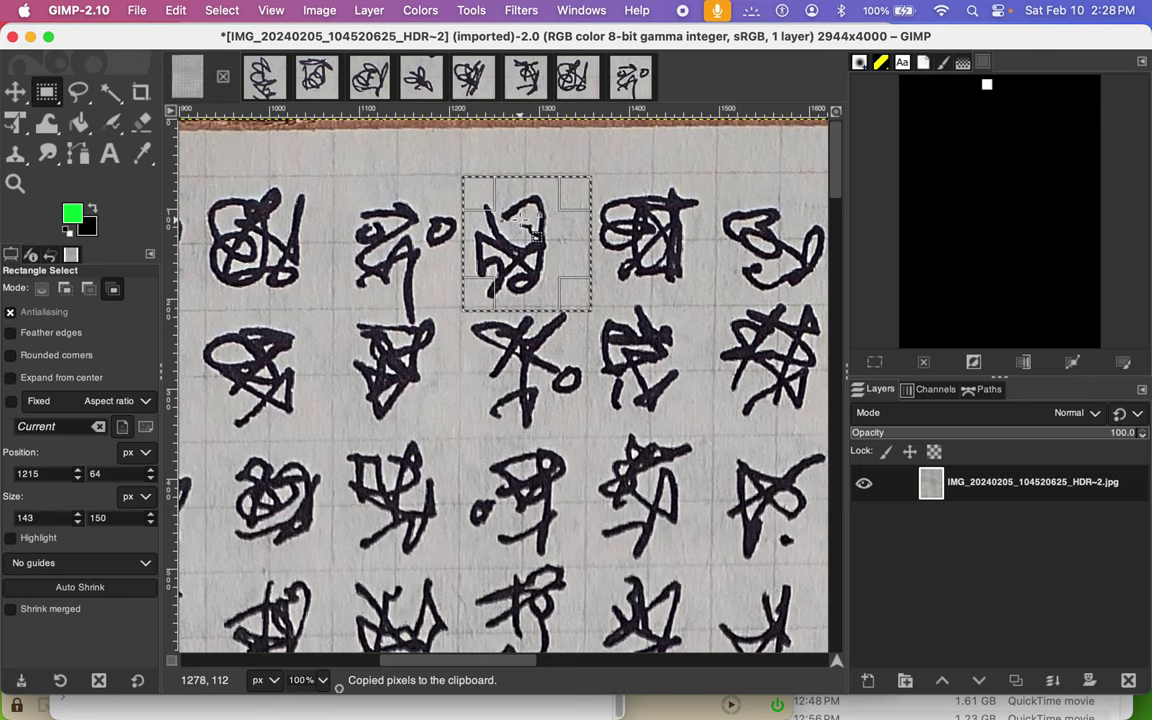
pyautogui.hotkey('shift', 'ctrl', 'v')
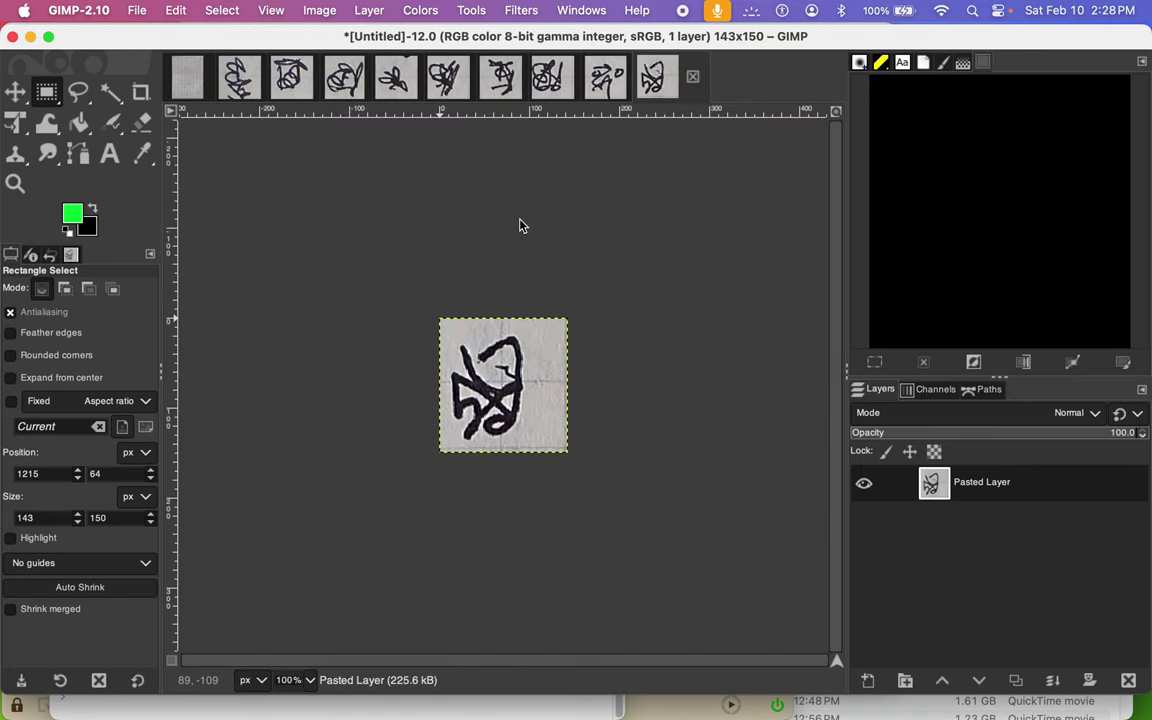
pyautogui.click(188, 80)
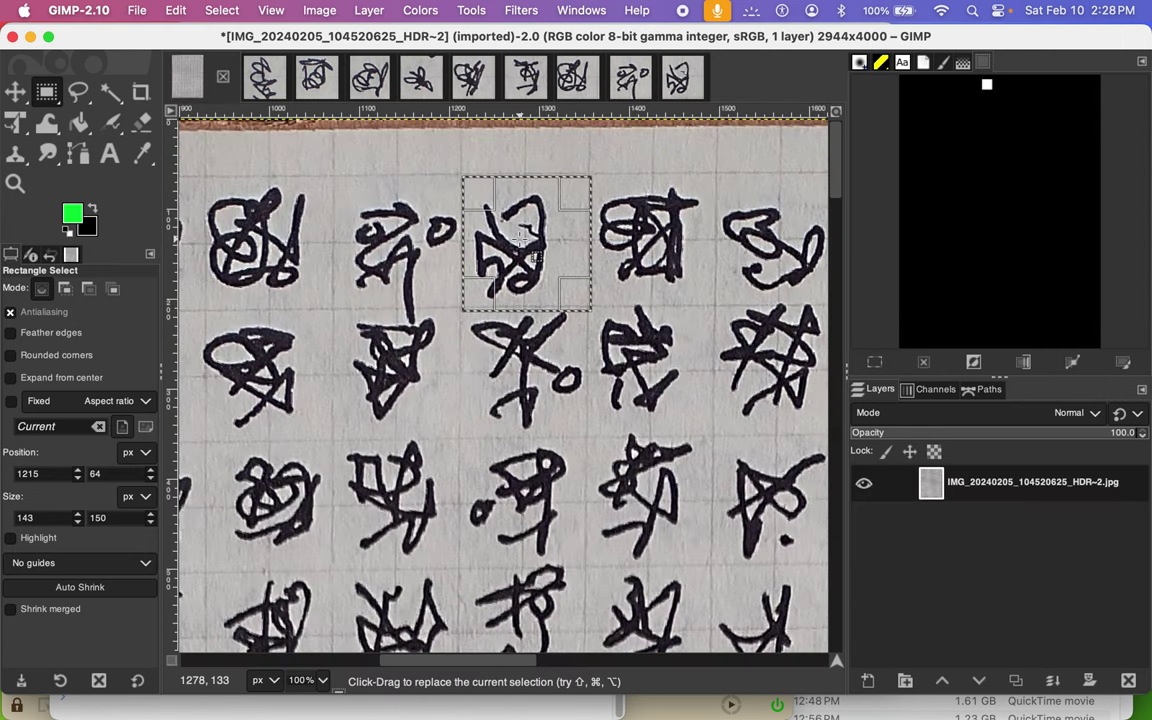
# Step: Paste the fourth glyph as its own new image, Untitled-13
pyautogui.moveTo(521, 237)
pyautogui.mouseDown()
pyautogui.moveTo(658, 239)
pyautogui.moveTo(646, 239)
pyautogui.mouseUp()
pyautogui.press('super+c')
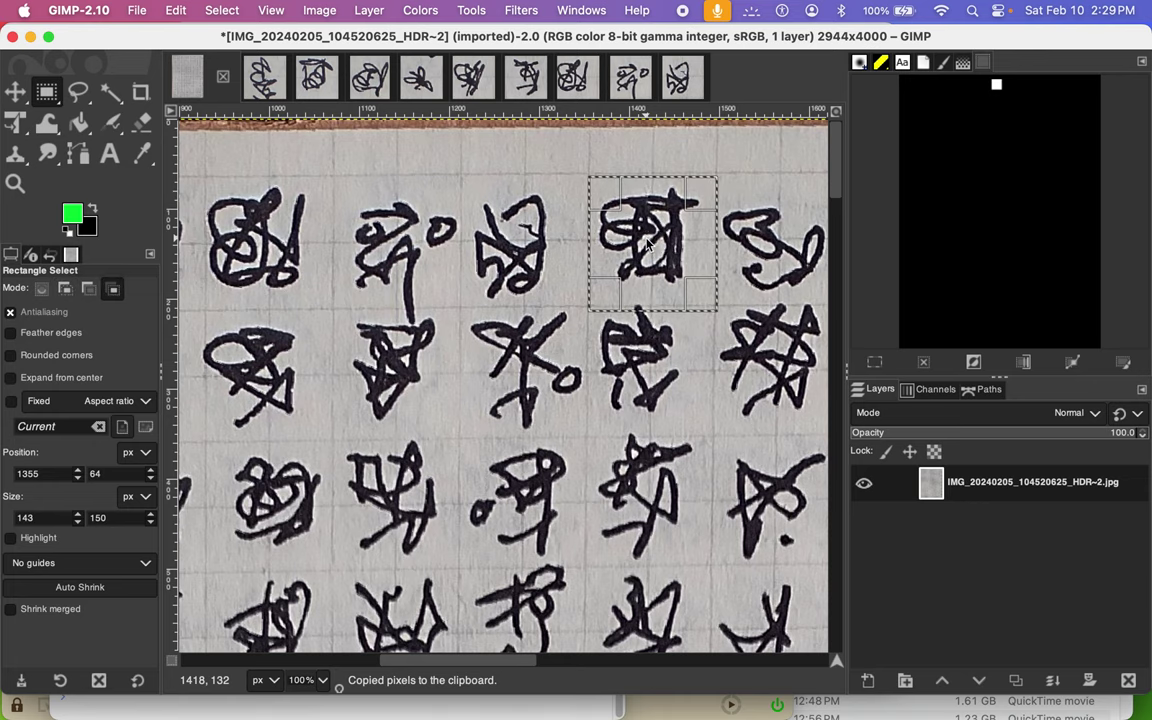
pyautogui.press('shift+super+v')
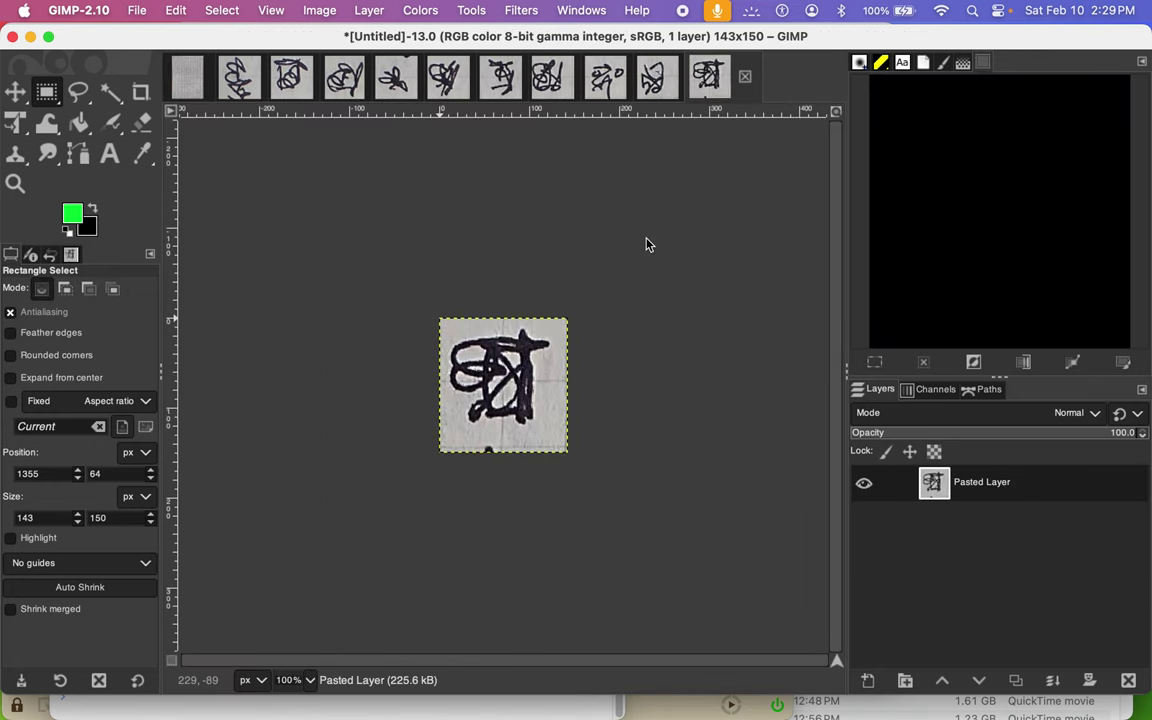
# Step: Frame the looped glyph with the 143×150 selection and paste it as new image Untitled-14
pyautogui.click(187, 82)
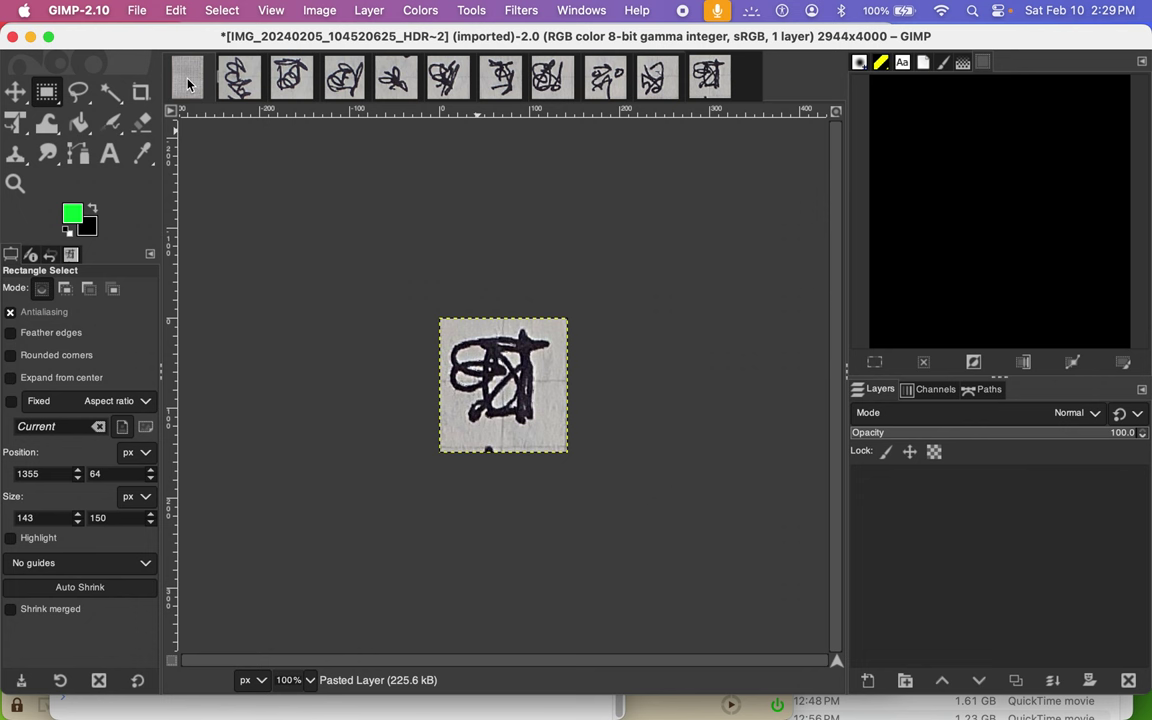
pyautogui.hscroll(5, 559, 278)
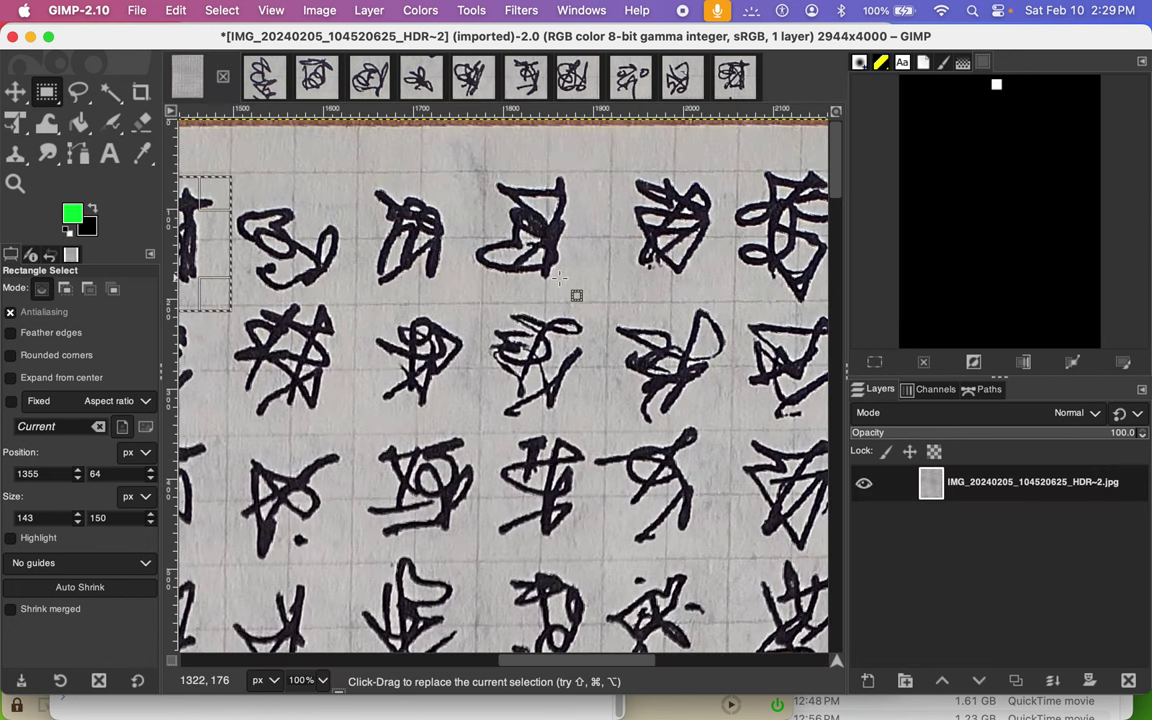
pyautogui.hscroll(-2, 559, 278)
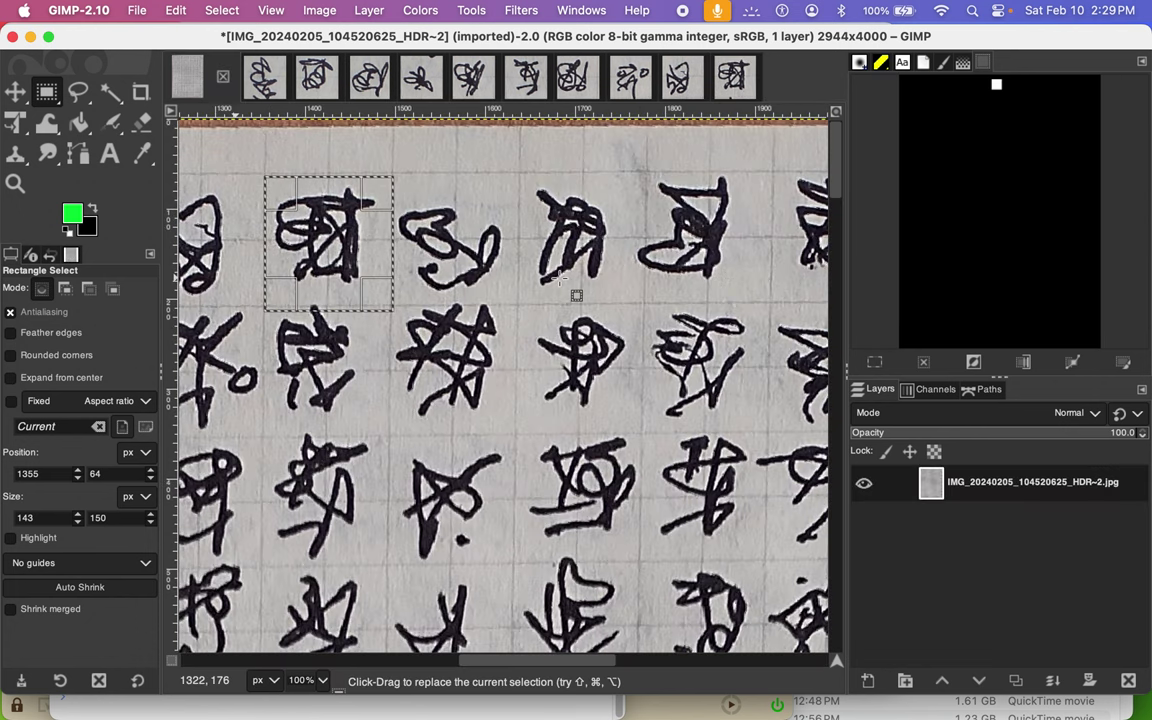
pyautogui.click(330, 250)
pyautogui.moveTo(330, 250); pyautogui.dragTo(456, 250)
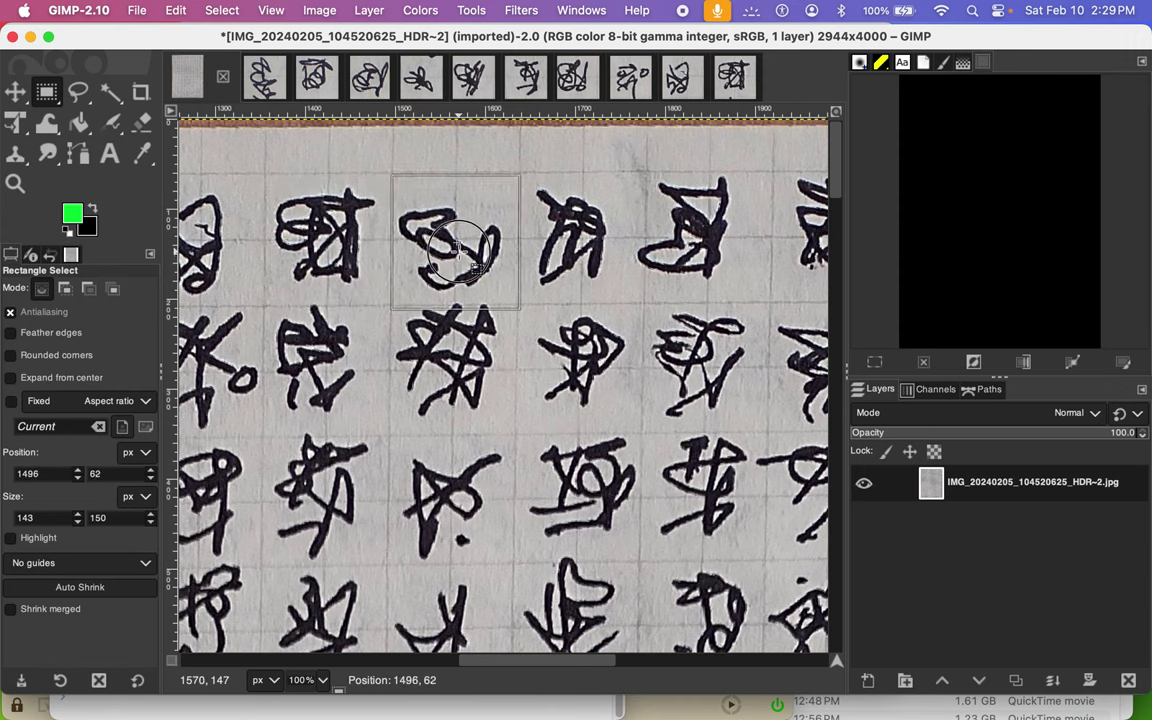
pyautogui.moveTo(457, 250); pyautogui.dragTo(458, 248)
pyautogui.press('super+c')
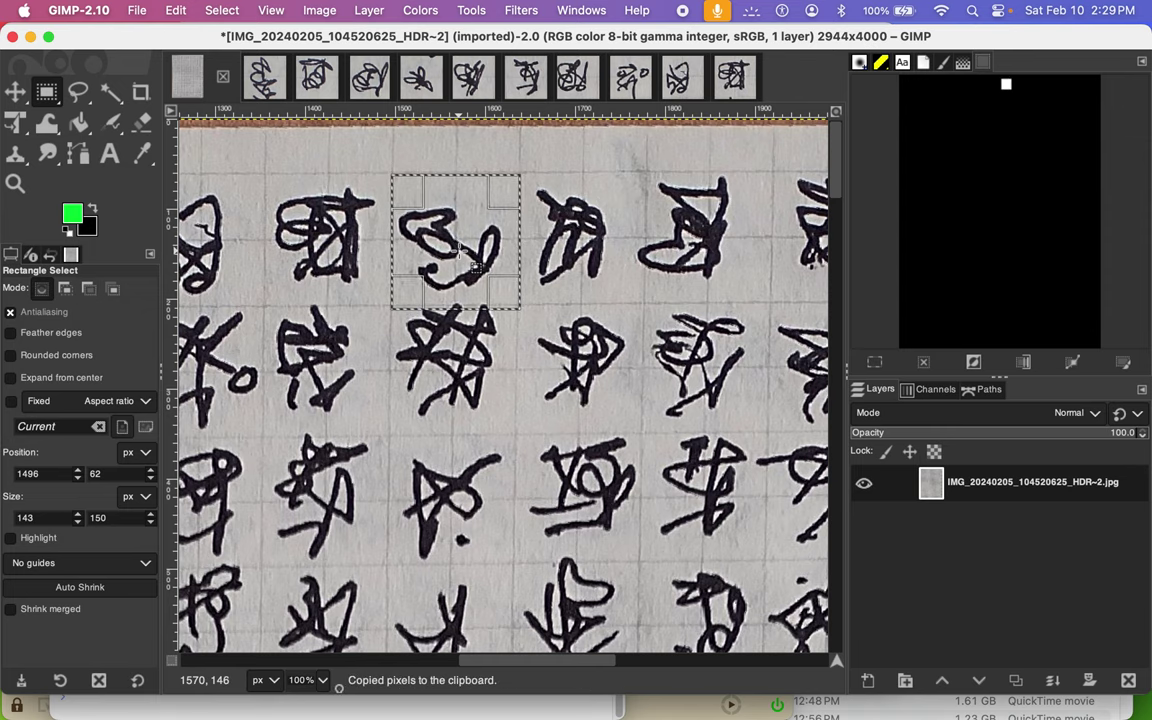
pyautogui.press('super+shift+v')
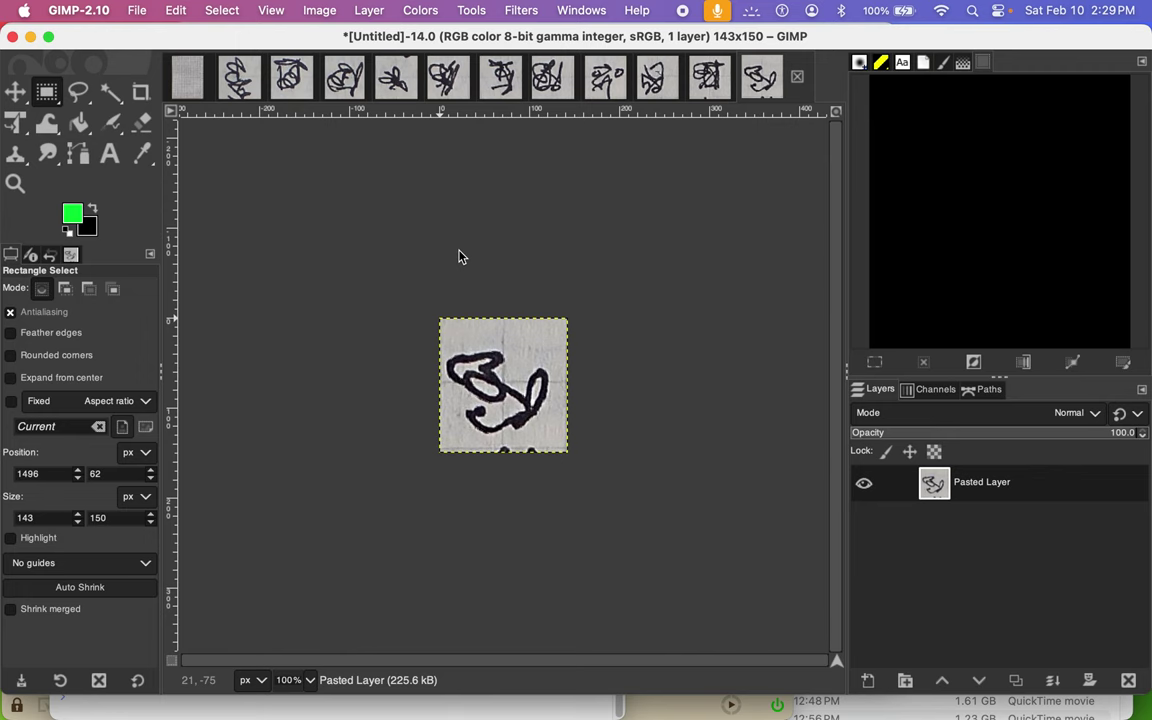
# Step: Paste the following glyph as its own new image, Untitled-15
pyautogui.click(186, 77)
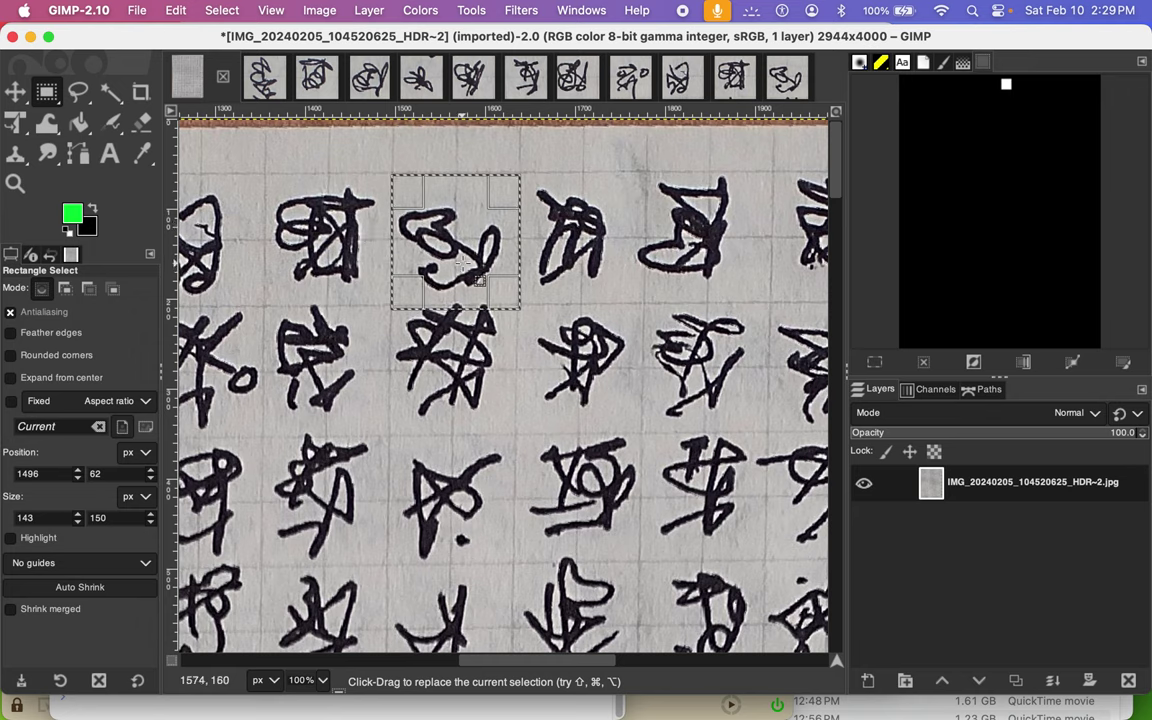
pyautogui.moveTo(458, 262)
pyautogui.mouseDown()
pyautogui.moveTo(596, 256)
pyautogui.moveTo(586, 260)
pyautogui.mouseUp()
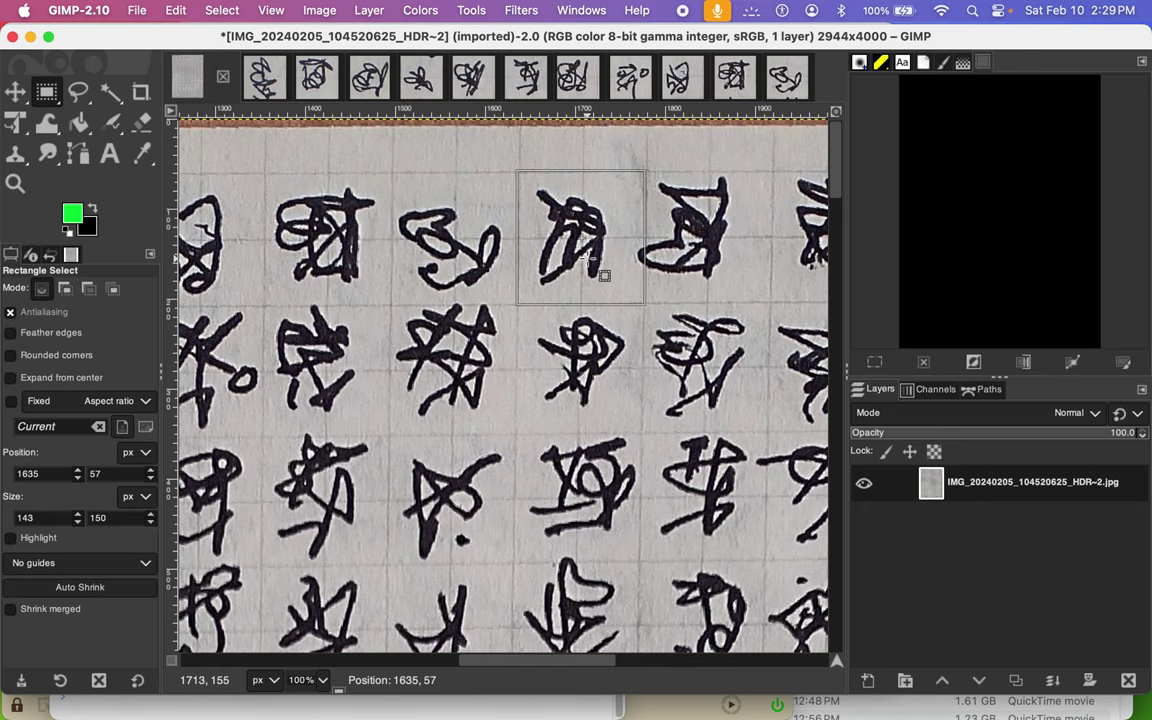
pyautogui.press('super+c')
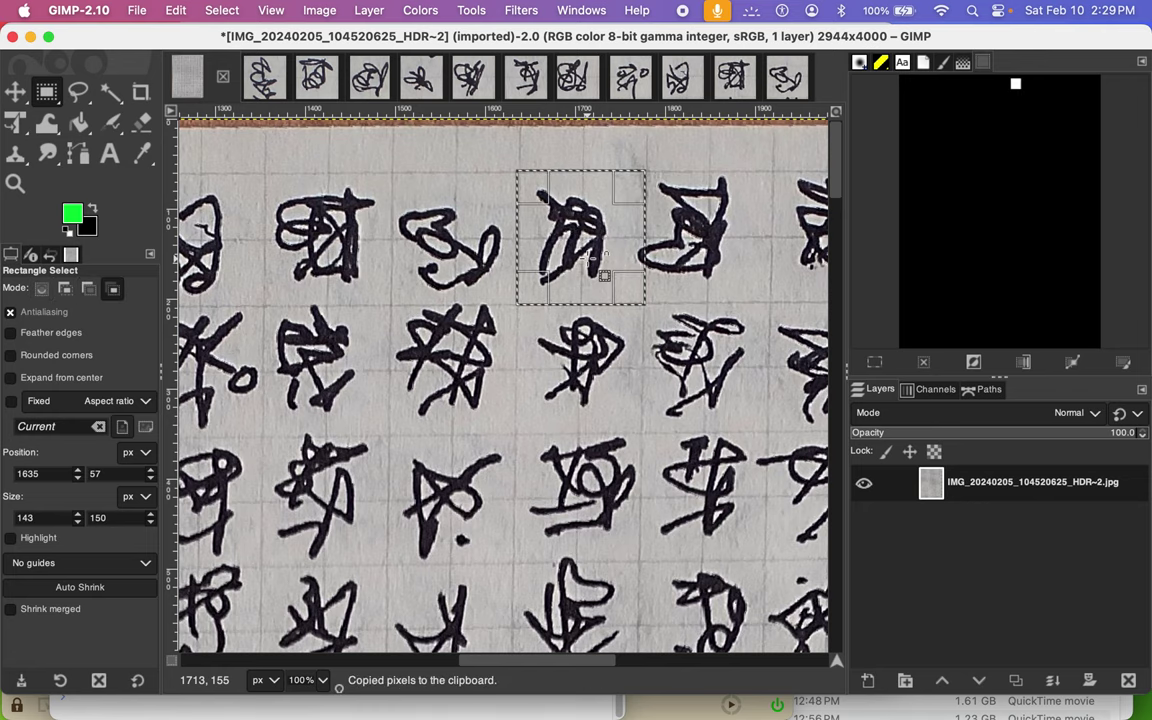
pyautogui.press('super+shift+v')
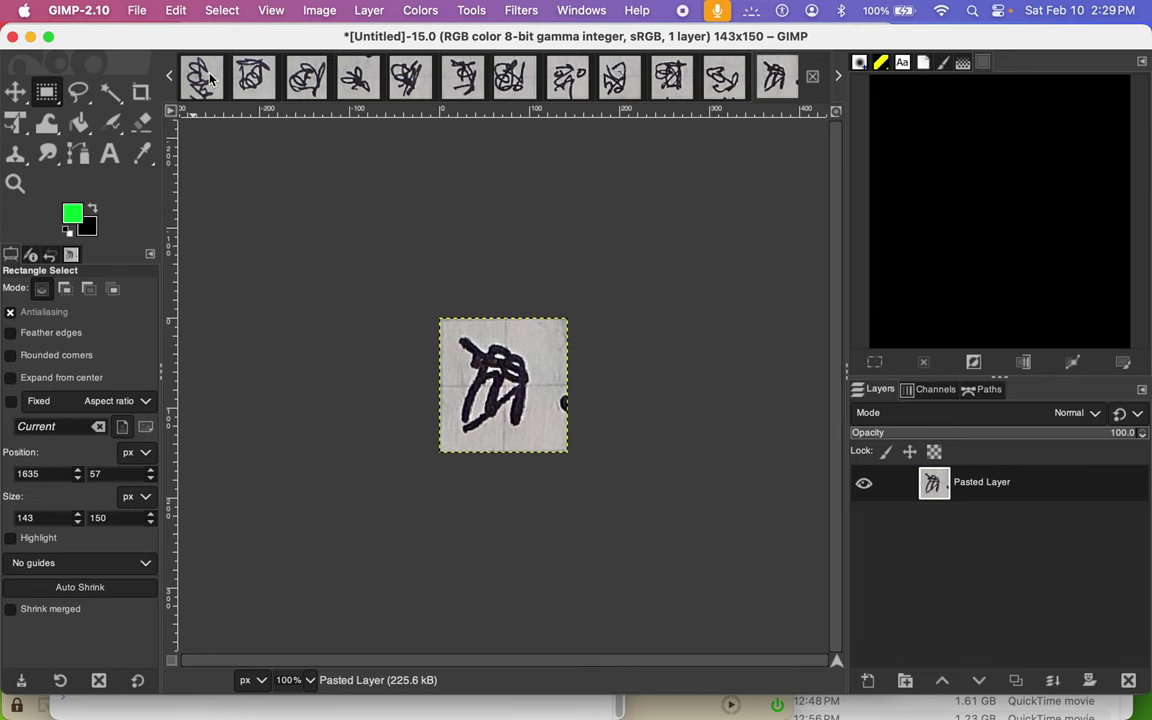
# Step: Move the selection onto the next glyph and paste it as new image Untitled-16
pyautogui.scroll(3, 210, 78)
pyautogui.scroll(3, 210, 78)
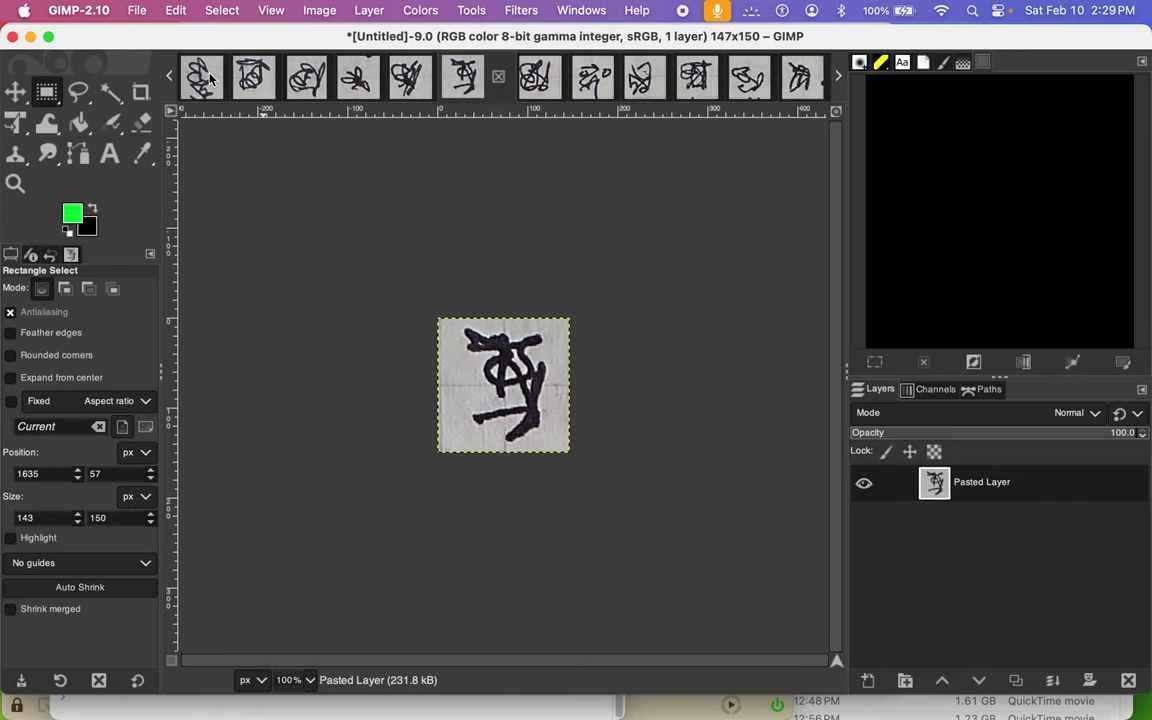
pyautogui.scroll(2, 210, 78)
pyautogui.scroll(2, 210, 78)
pyautogui.scroll(1, 210, 78)
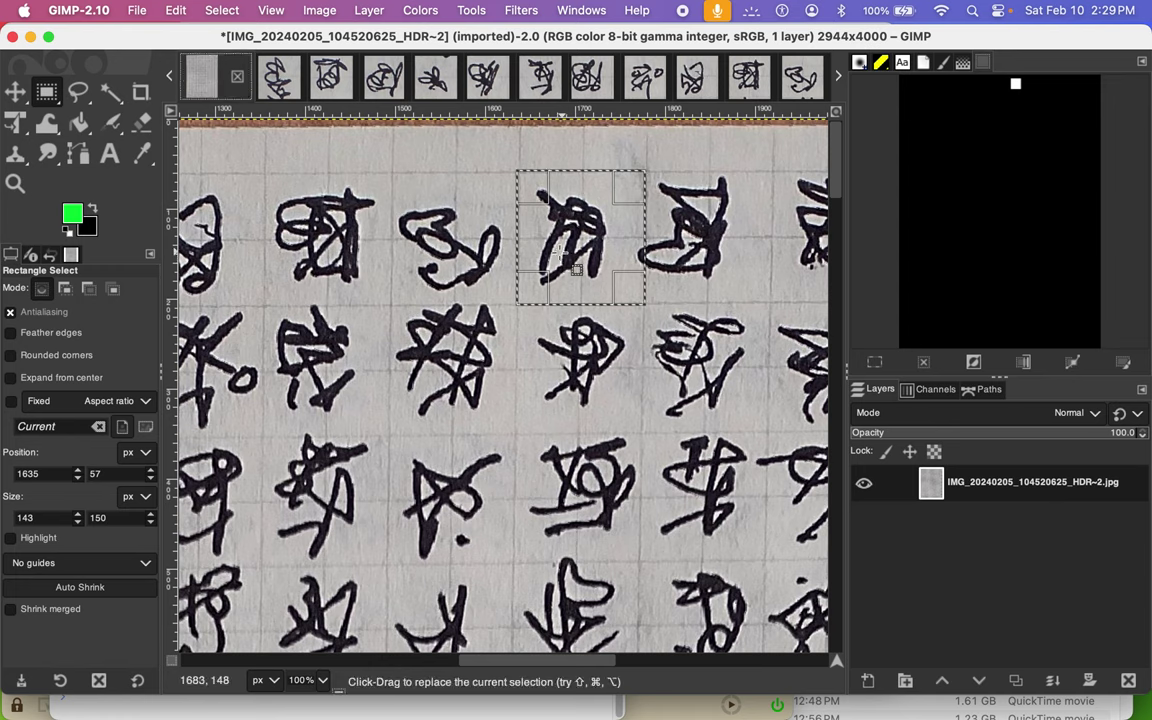
pyautogui.moveTo(566, 256); pyautogui.dragTo(690, 257)
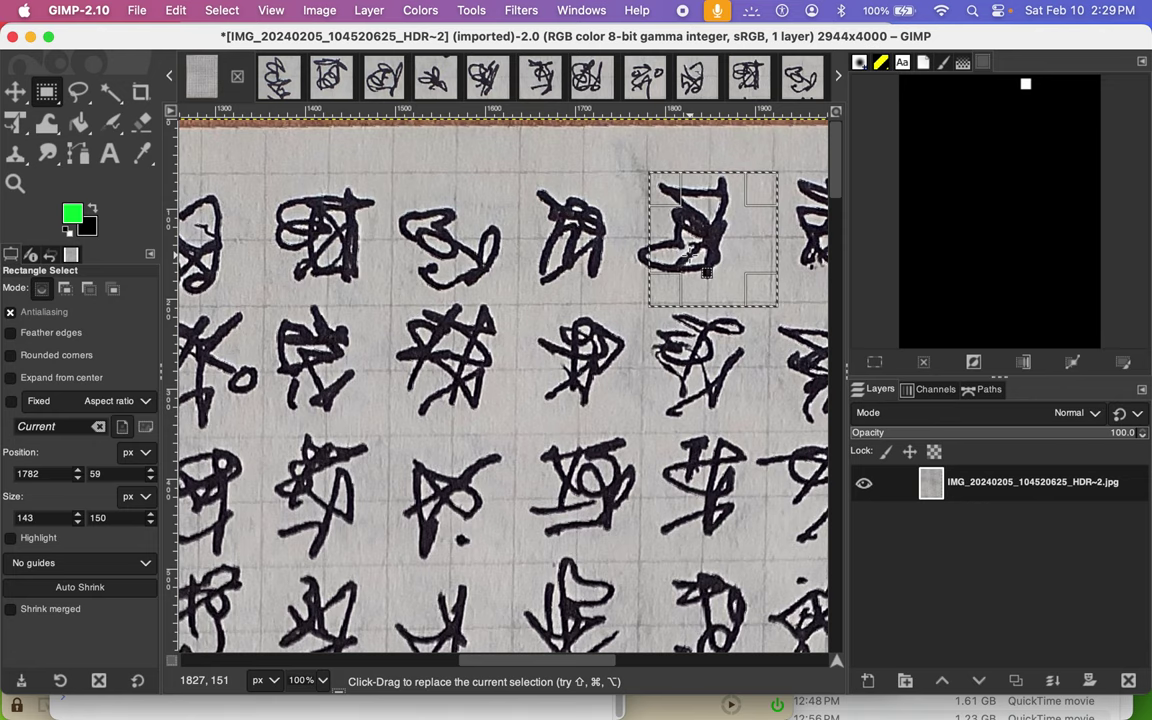
pyautogui.press('super+c')
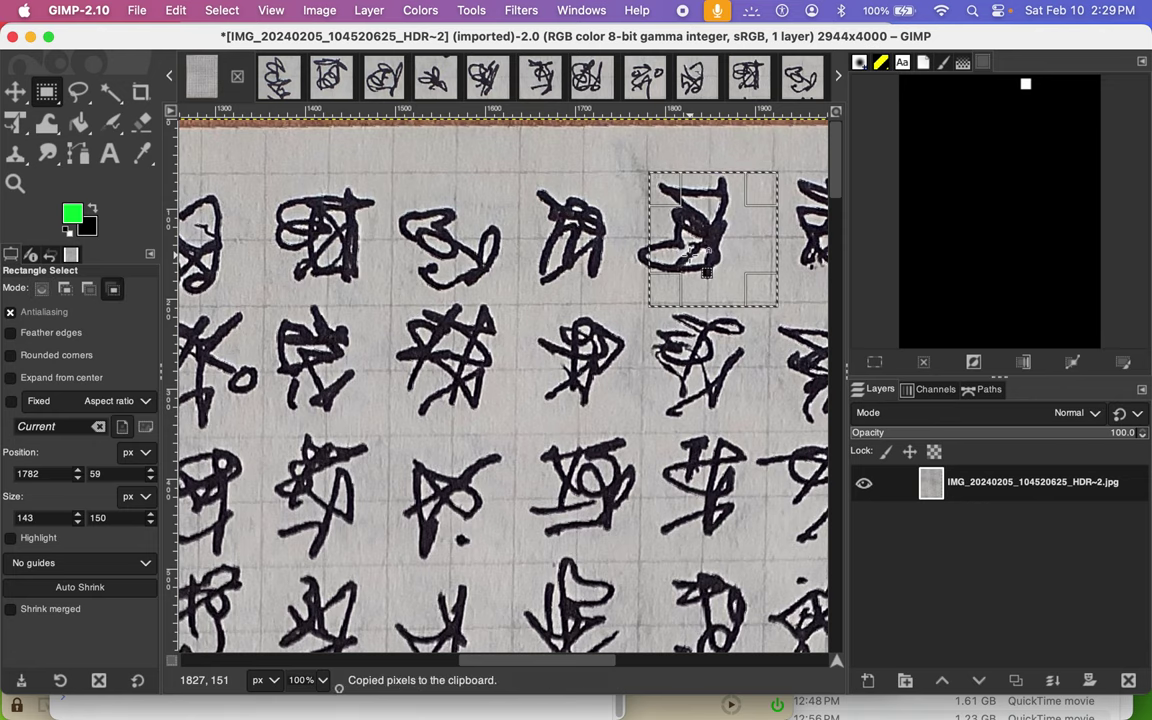
pyautogui.press('super+shift+v')
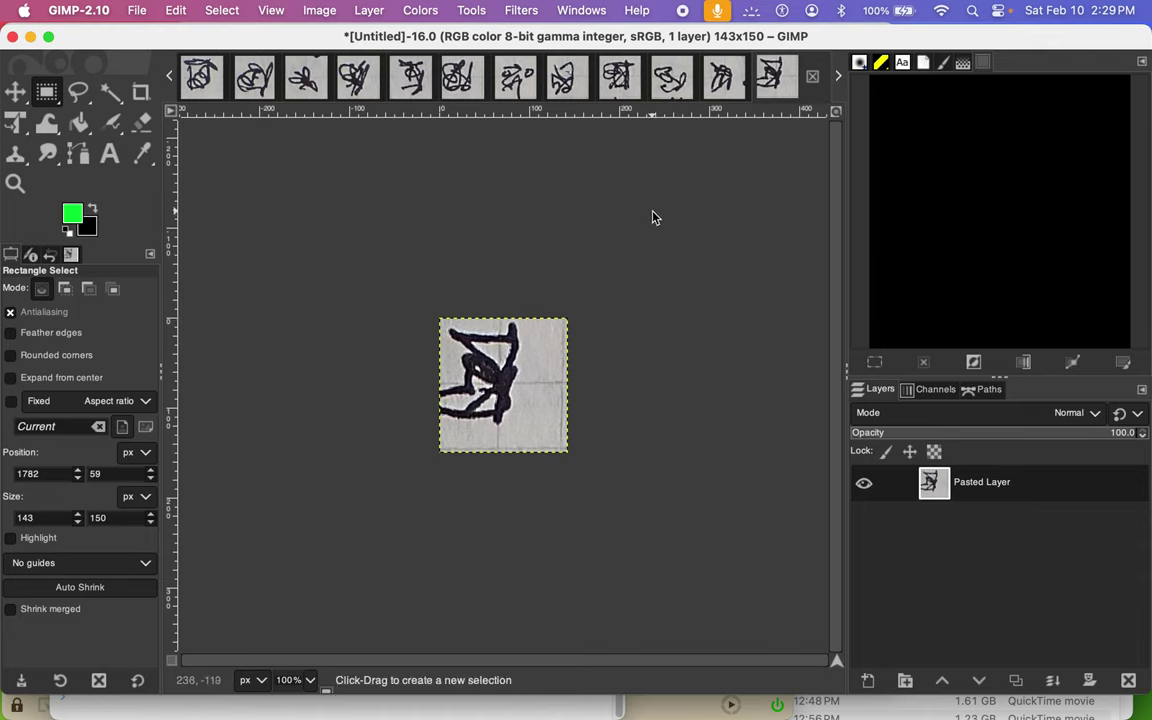
# Step: Step back through the open glyph image tabs toward the scanned page
pyautogui.click(171, 78)
pyautogui.click(171, 78)
pyautogui.click(171, 78)
pyautogui.click(171, 78)
pyautogui.click(171, 78)
pyautogui.click(171, 78)
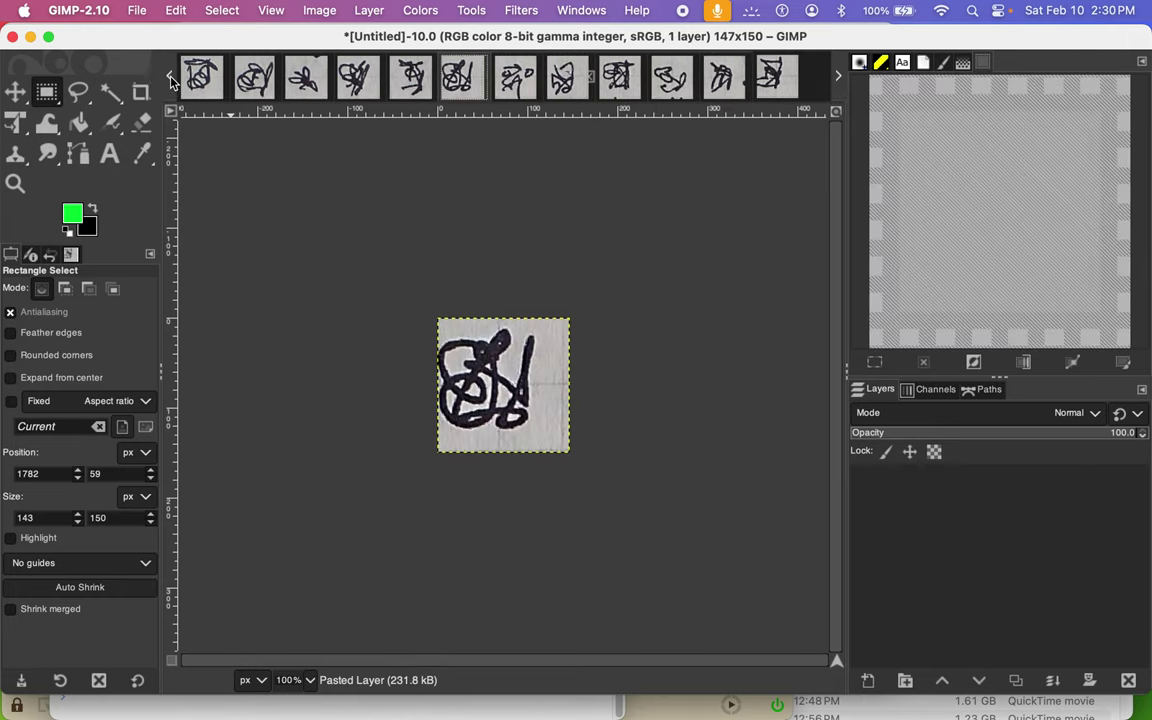
pyautogui.click(171, 78)
pyautogui.click(171, 78)
pyautogui.click(171, 78)
pyautogui.click(171, 78)
pyautogui.click(171, 78)
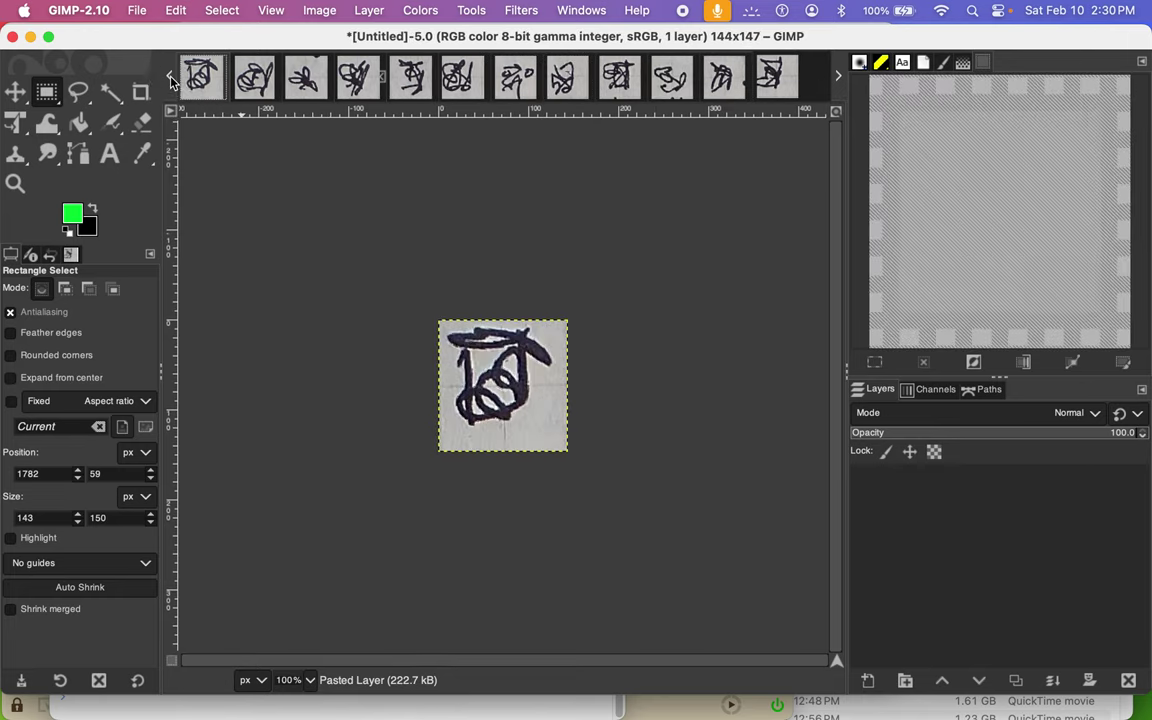
pyautogui.click(171, 78)
pyautogui.click(171, 78)
pyautogui.click(171, 78)
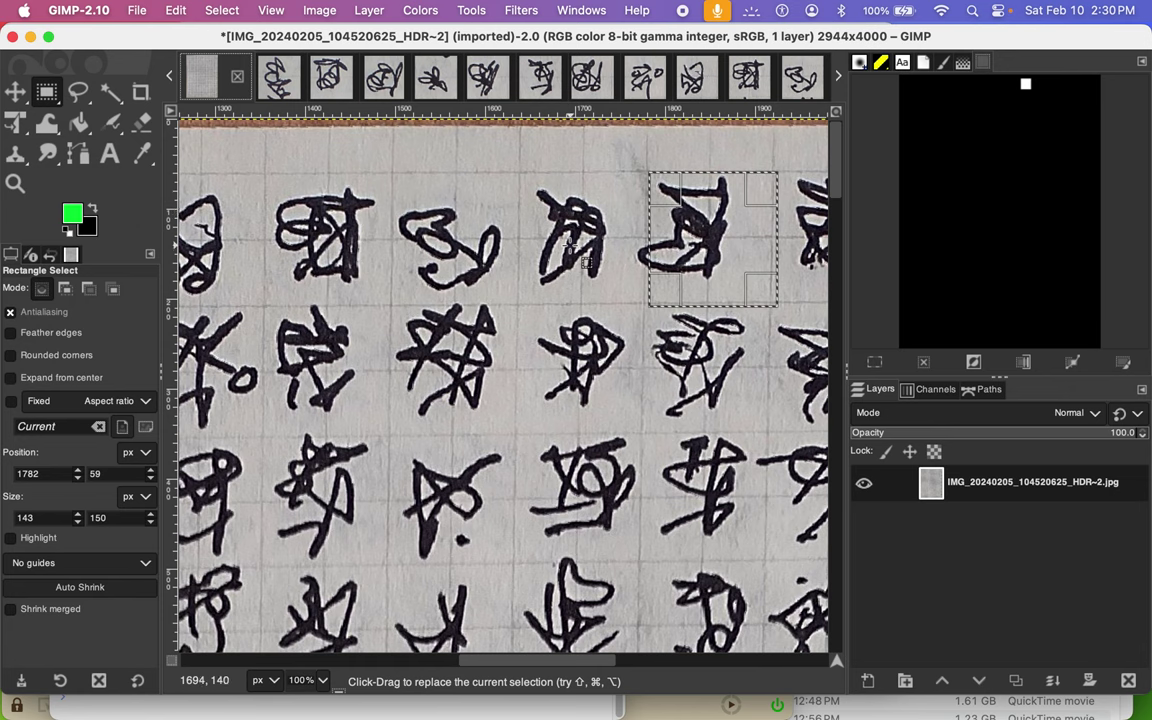
# Step: Move the 143×150 box onto the next glyph and paste it as new image Untitled-17
pyautogui.hscroll(3, 585, 260)
pyautogui.hscroll(7, 585, 262)
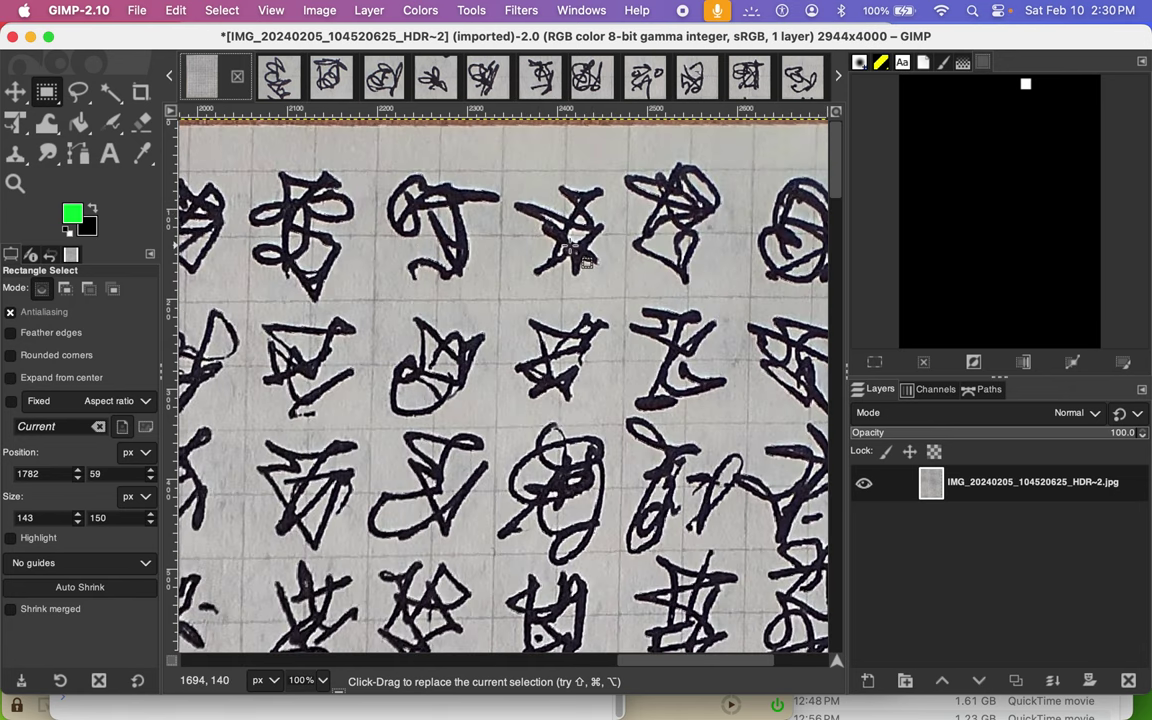
pyautogui.hscroll(-3, 586, 261)
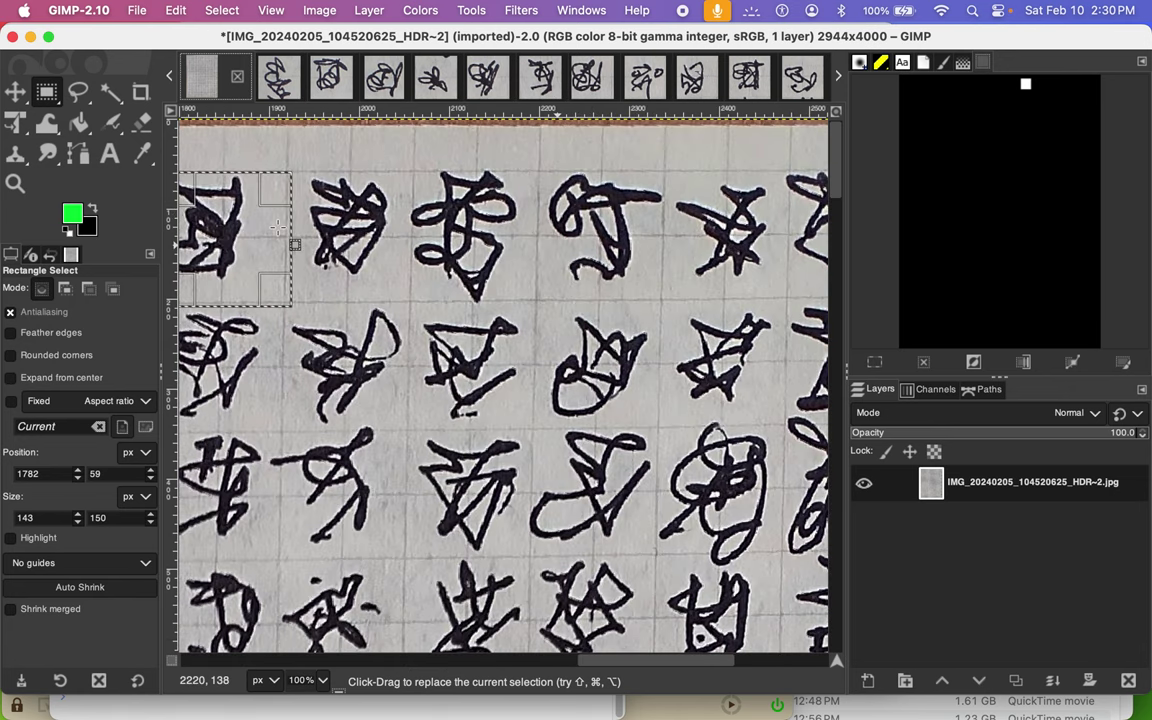
pyautogui.moveTo(252, 242); pyautogui.dragTo(373, 228)
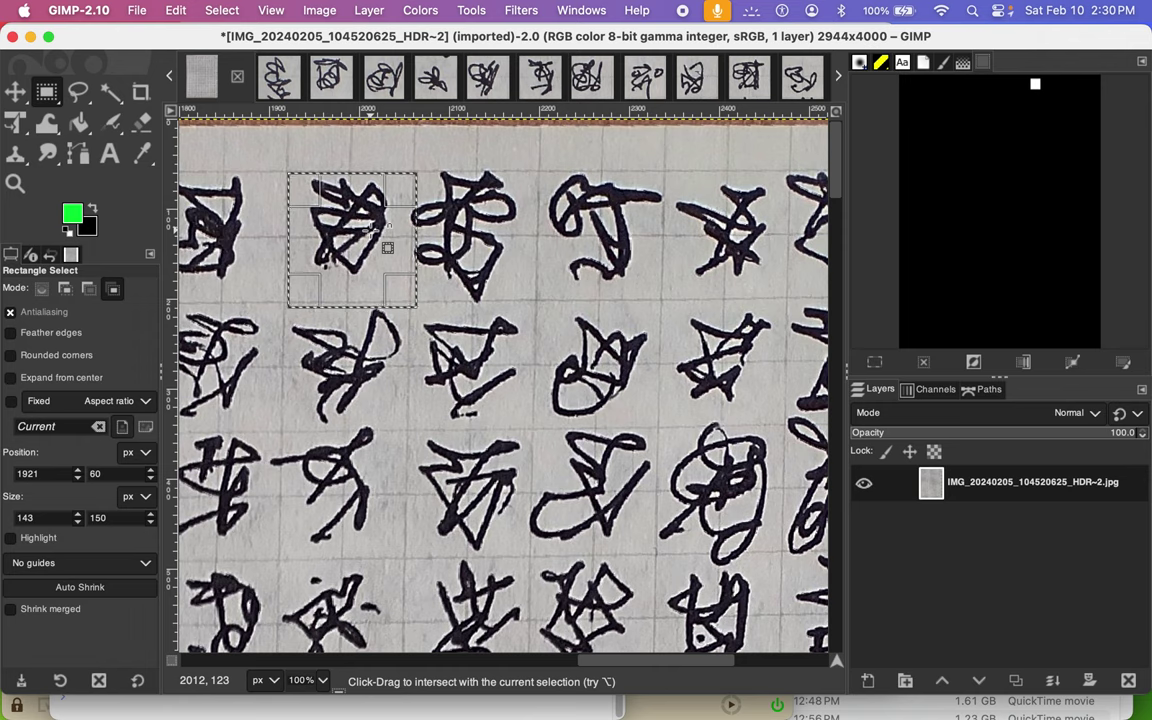
pyautogui.press('super+shift+v')
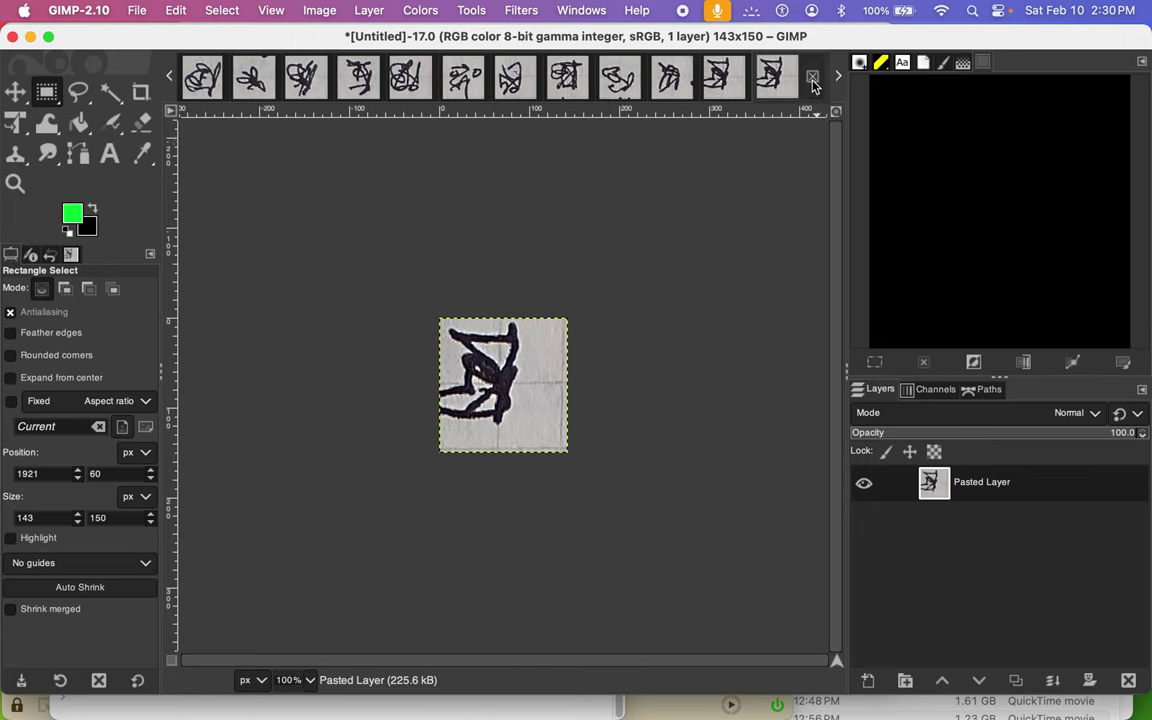
# Step: Close the duplicate Untitled-17 image, discarding its changes
pyautogui.click(813, 78)
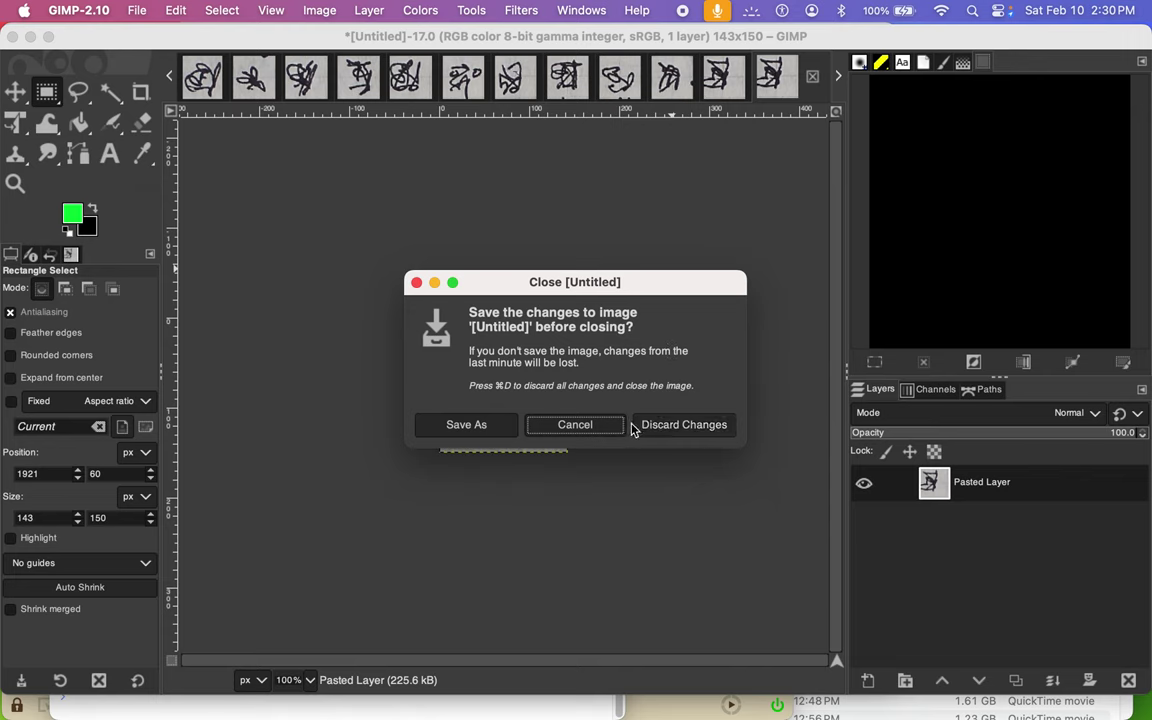
pyautogui.click(668, 424)
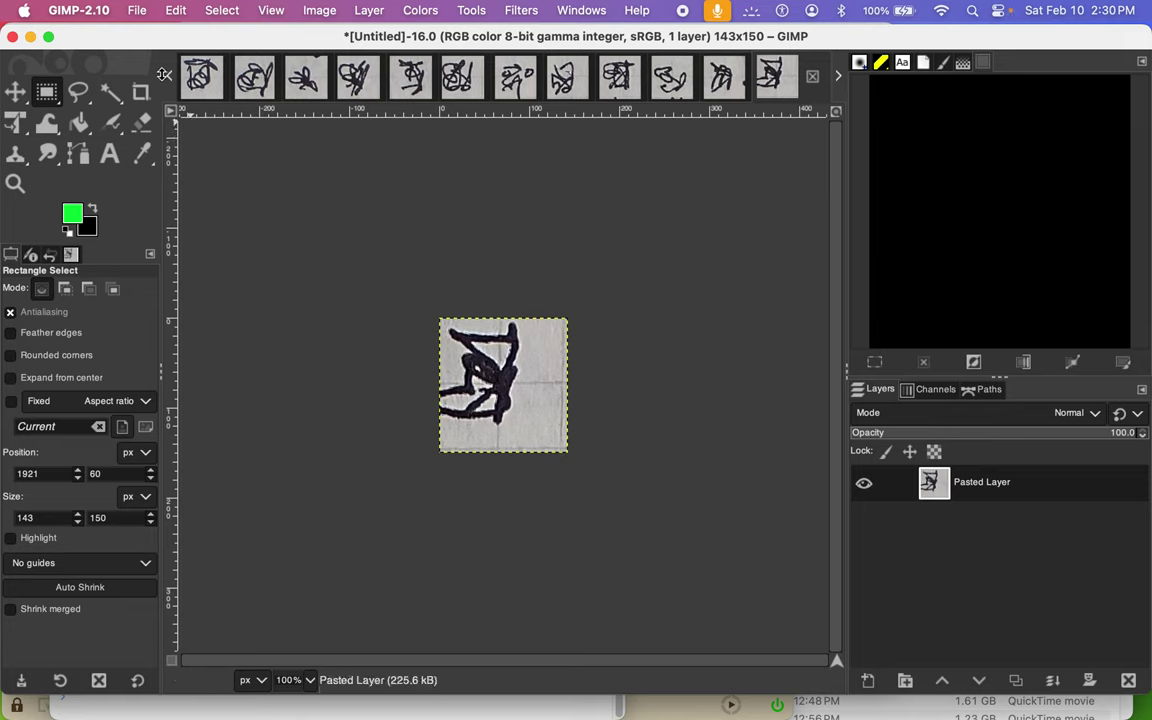
# Step: Review the cropped glyph images and reorder one among the open image tabs
pyautogui.scroll(2, 171, 79)
pyautogui.scroll(1, 171, 80)
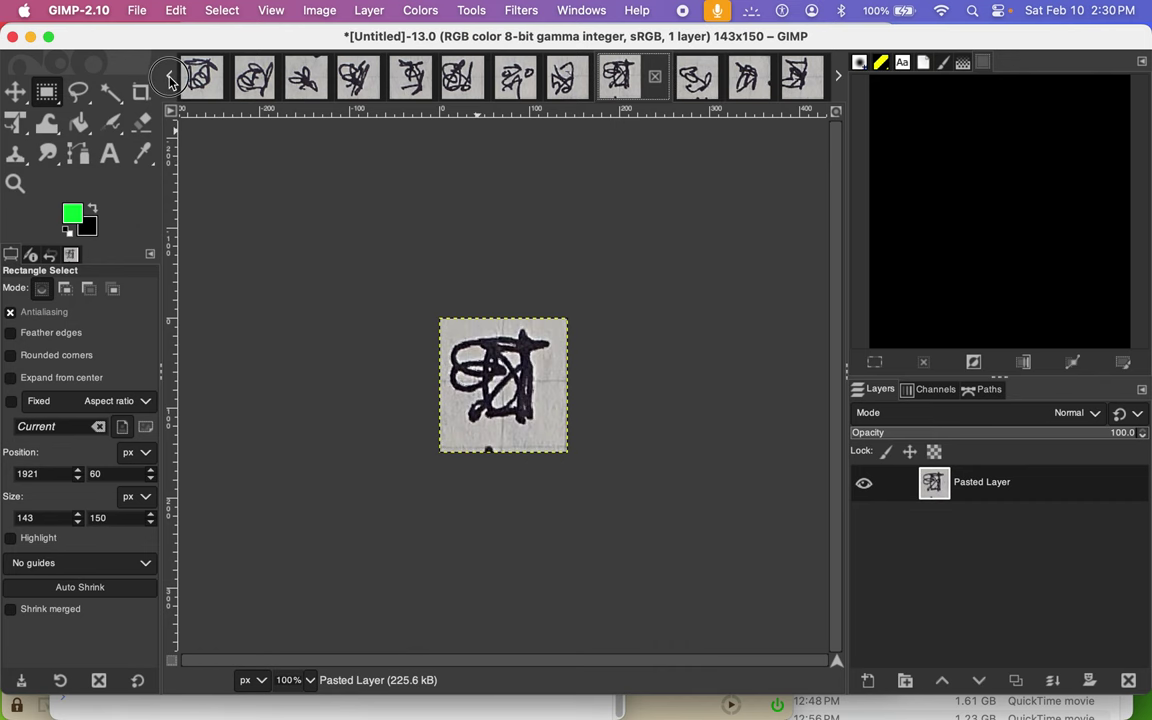
pyautogui.scroll(2, 172, 83)
pyautogui.scroll(3, 171, 80)
pyautogui.scroll(1, 171, 80)
pyautogui.scroll(2, 171, 80)
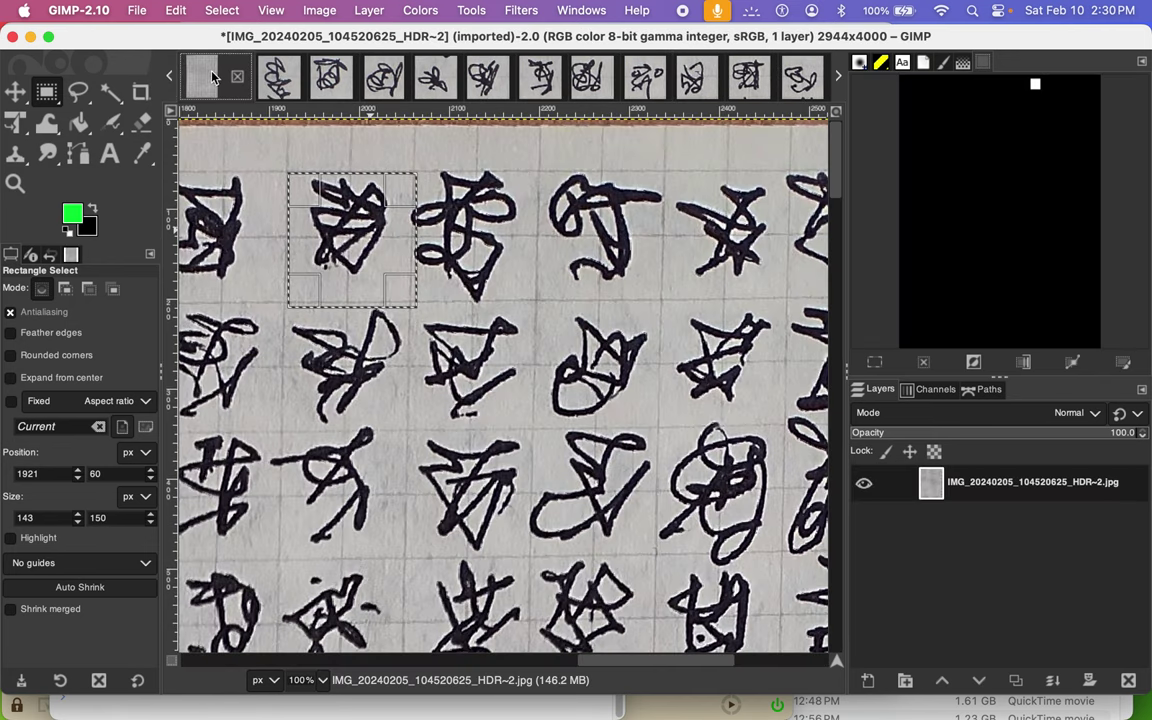
pyautogui.click(645, 77)
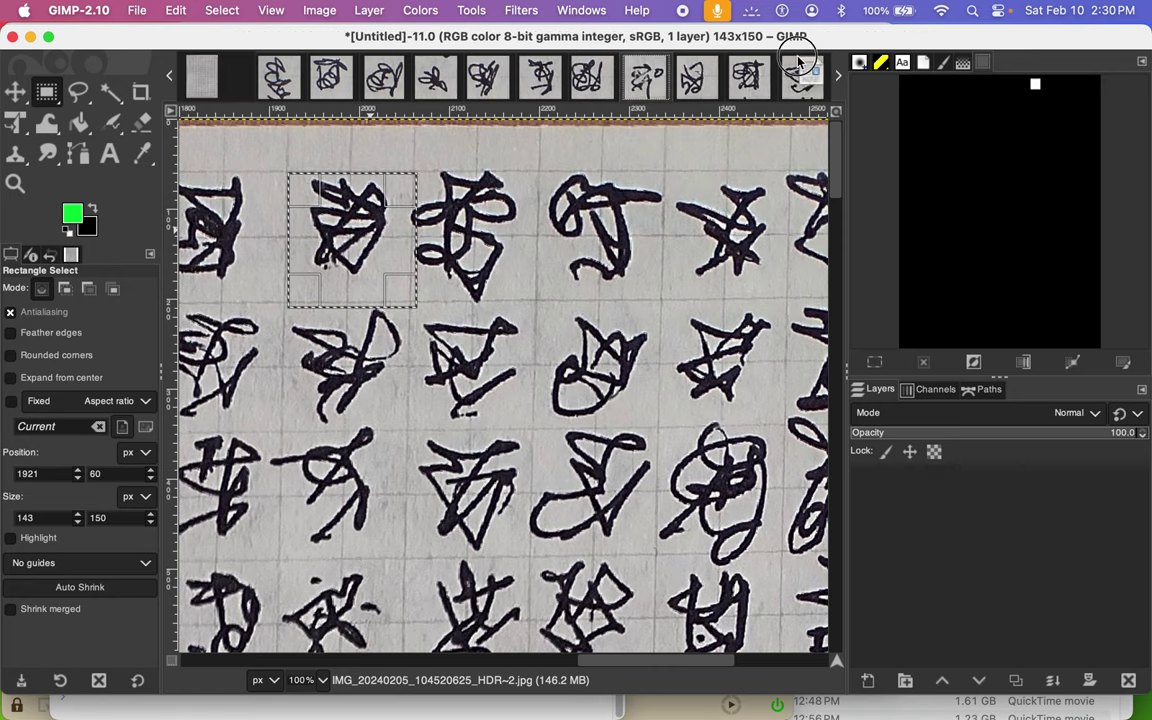
pyautogui.click(795, 75)
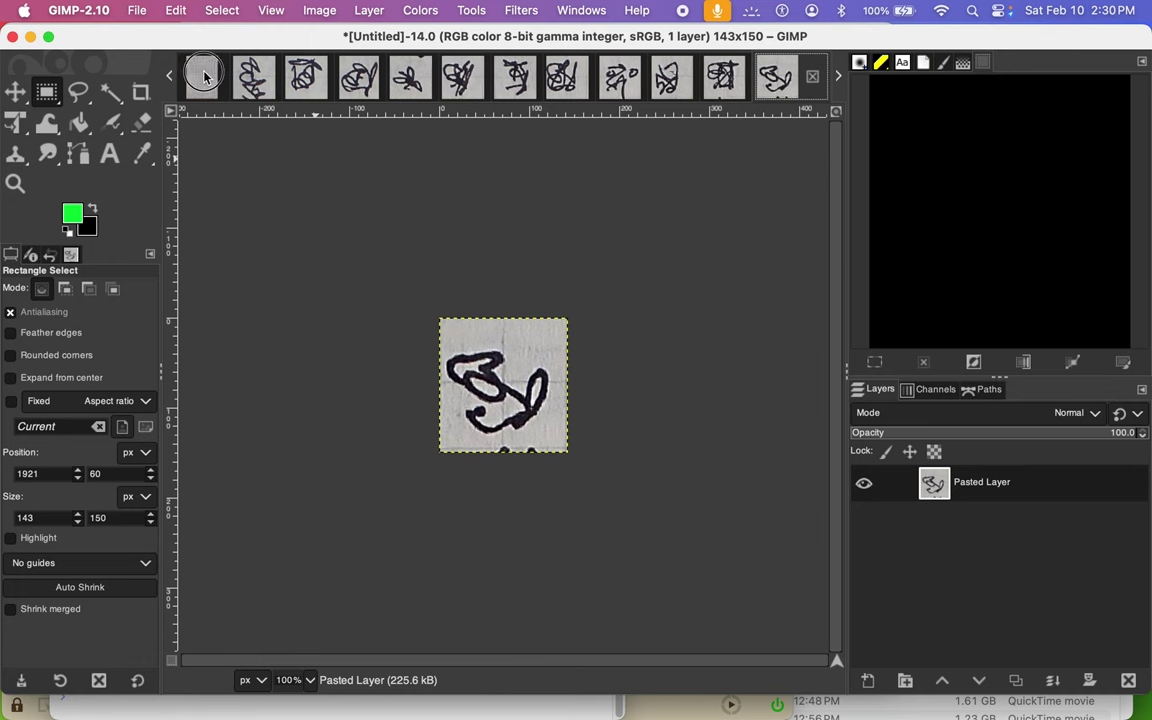
pyautogui.click(204, 77)
pyautogui.click(733, 80)
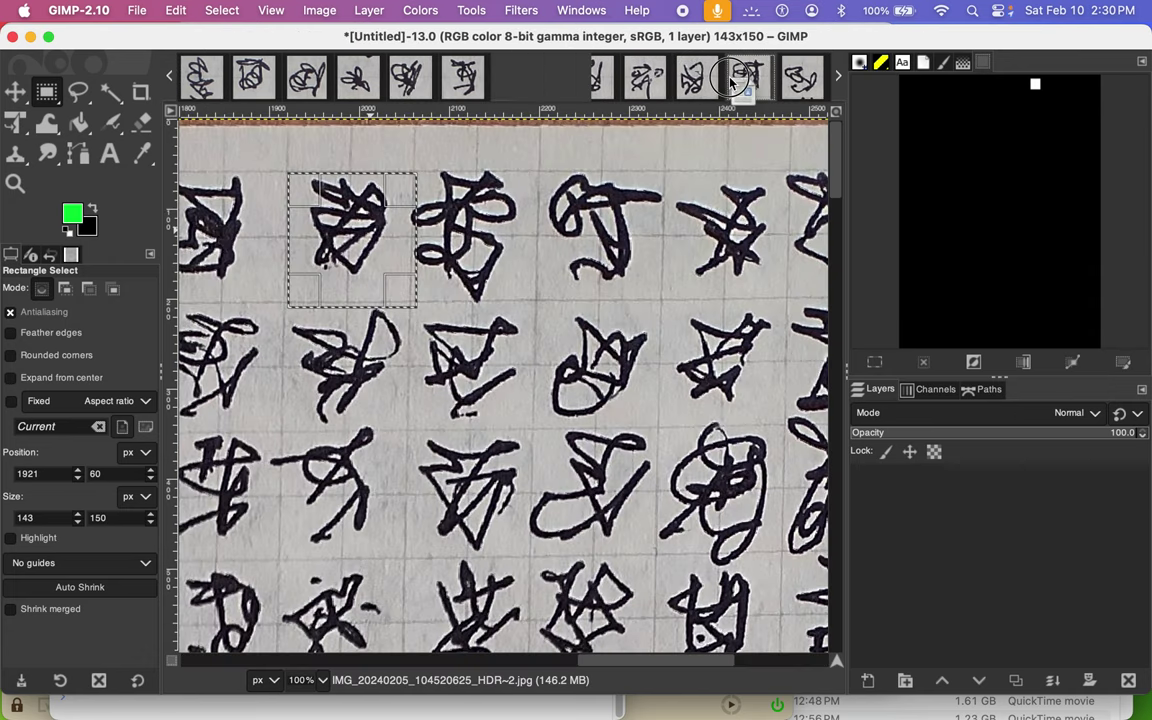
pyautogui.moveTo(727, 66); pyautogui.dragTo(725, 70)
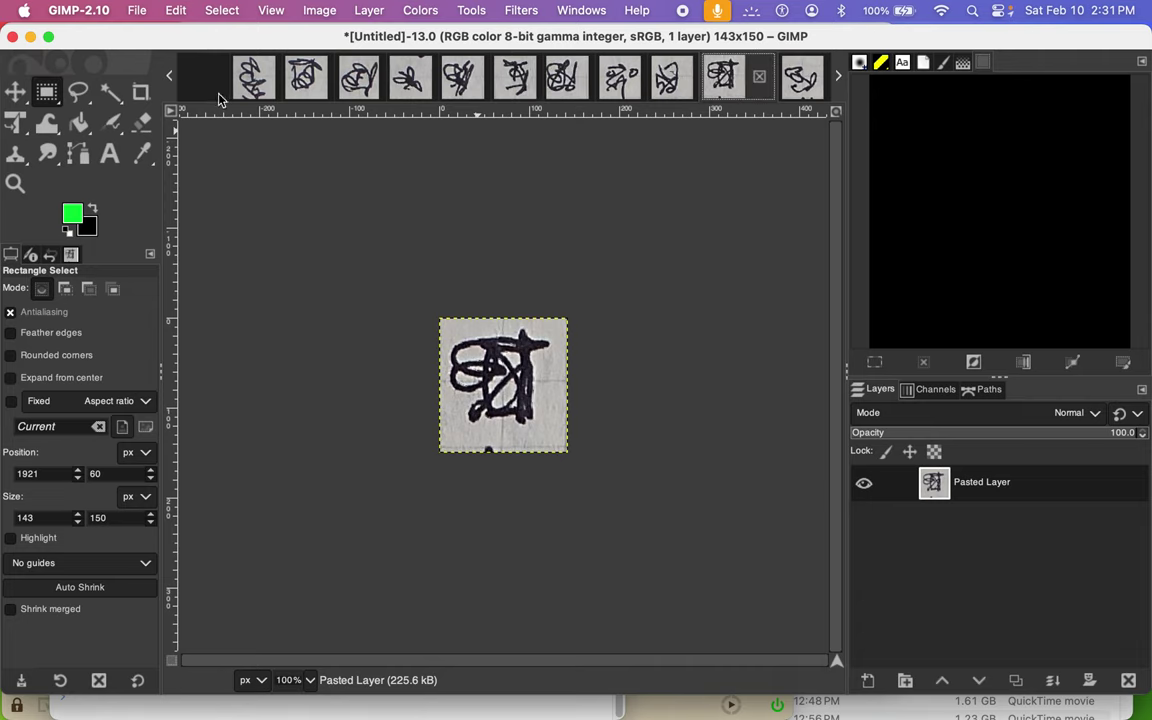
# Step: Cycle back through earlier glyph images, then paste the selection as a new image
pyautogui.hotkey('alt', 'shift', 'Tab')
pyautogui.hotkey('alt', 'shift', 'Tab')
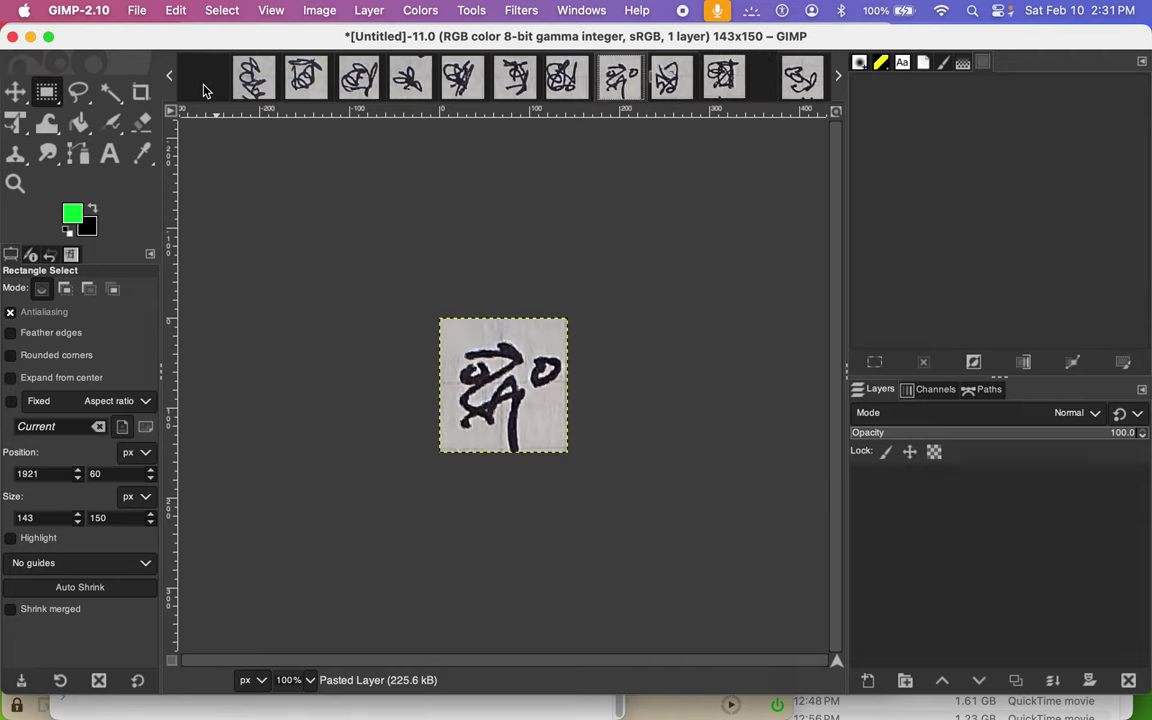
pyautogui.hotkey('alt', 'shift', 'Tab')
pyautogui.hotkey('alt', 'shift', 'Tab')
pyautogui.hotkey('alt', 'shift', 'Tab')
pyautogui.hotkey('alt', 'shift', 'Tab')
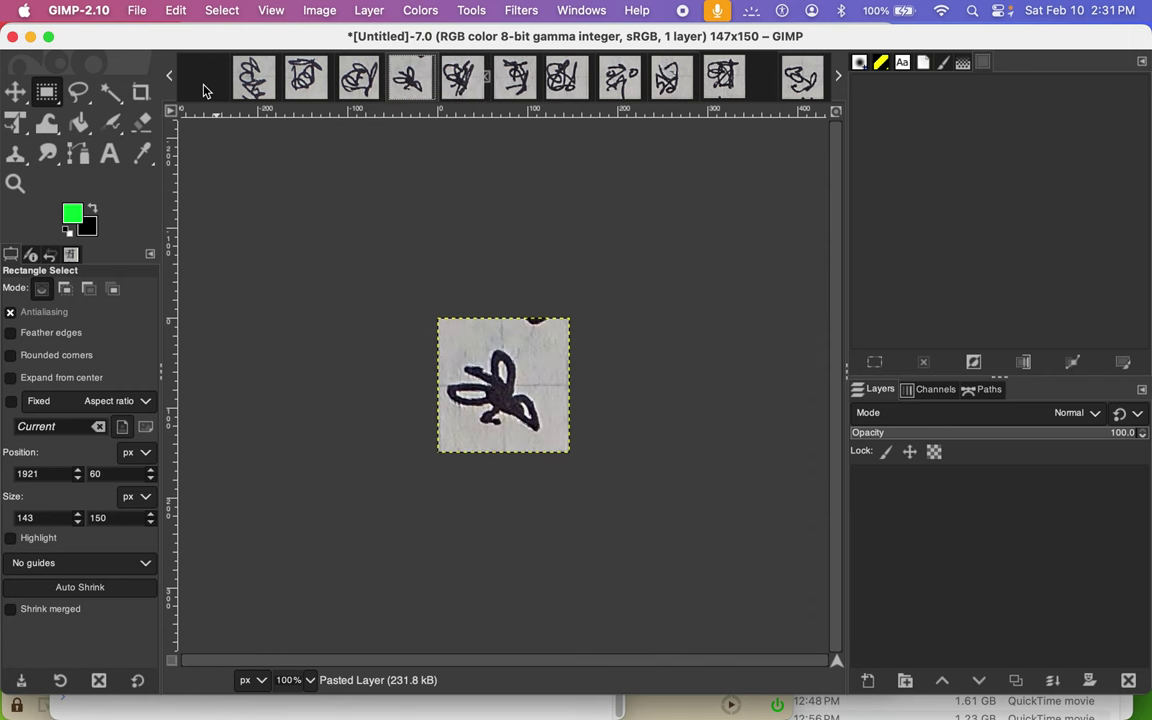
pyautogui.hotkey('alt', 'shift', 'Tab')
pyautogui.hotkey('alt', 'shift', 'Tab')
pyautogui.hotkey('alt', 'shift', 'Tab')
pyautogui.hotkey('alt', 'shift', 'Tab')
pyautogui.hotkey('alt', 'shift', 'Tab')
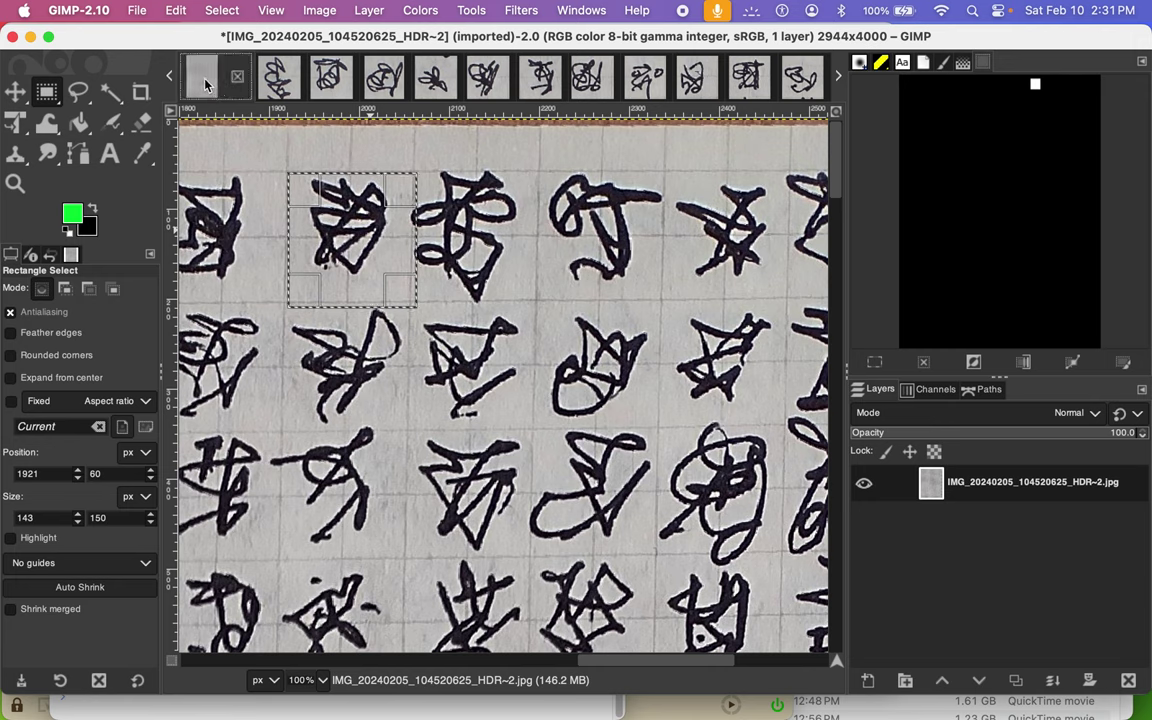
pyautogui.click(205, 85)
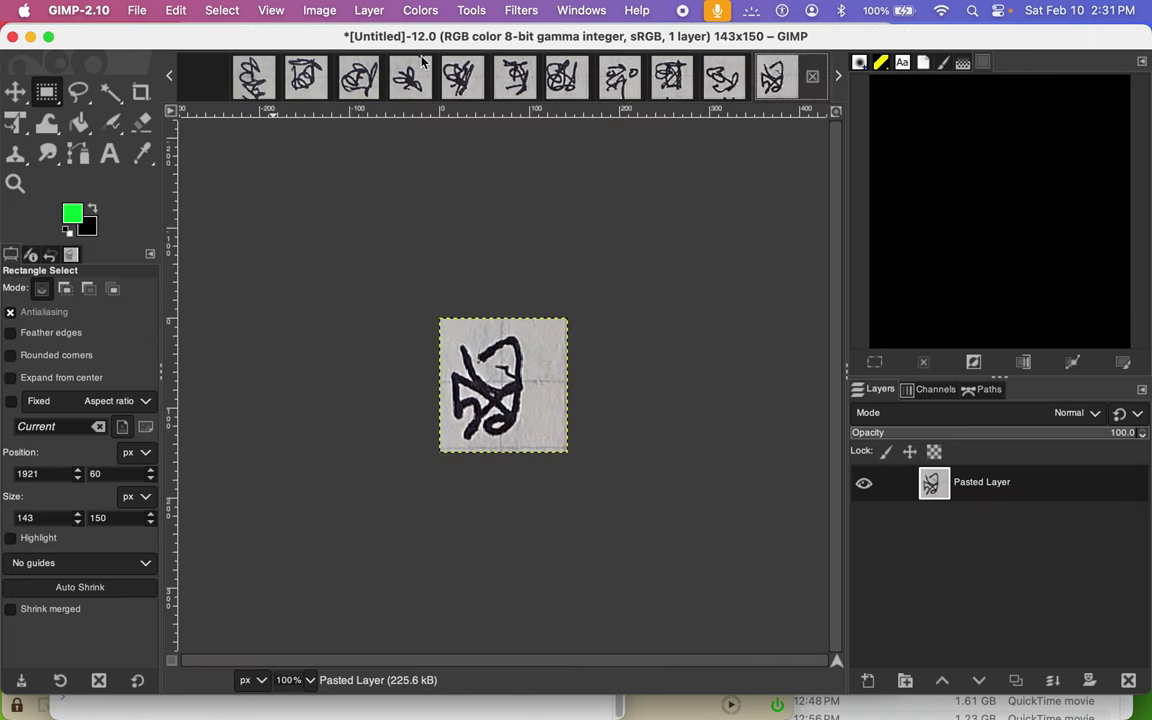
pyautogui.click(210, 85)
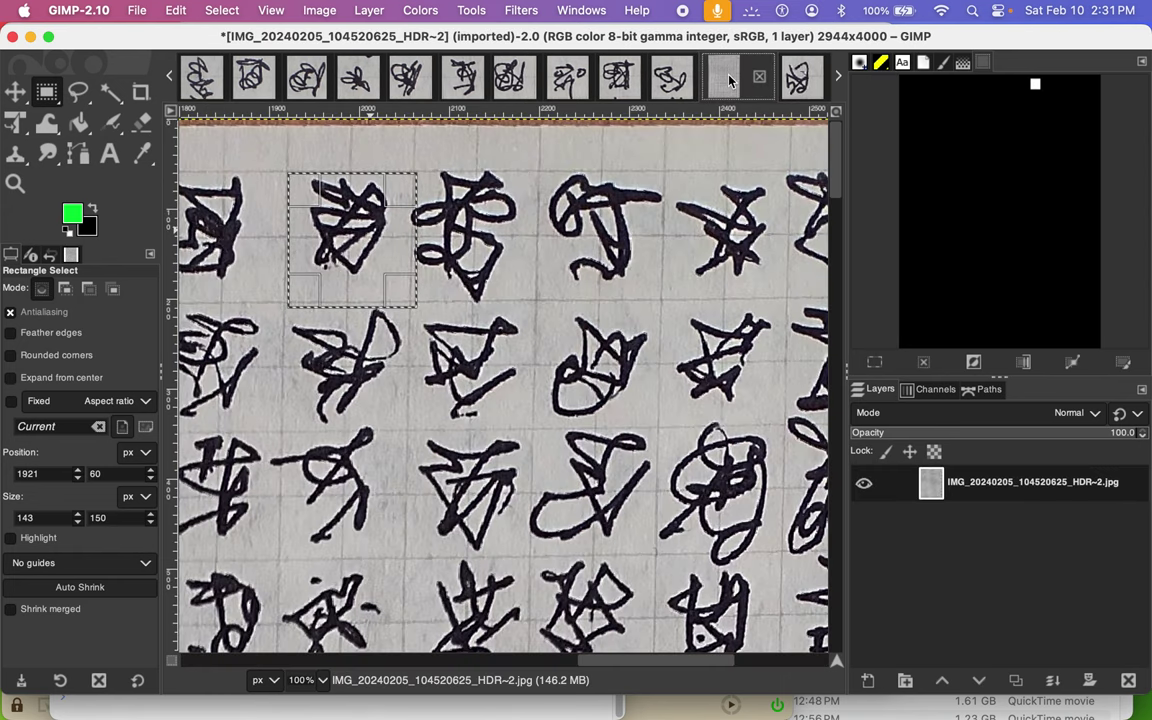
pyautogui.hotkey('ctrl', 'shift', 'v')
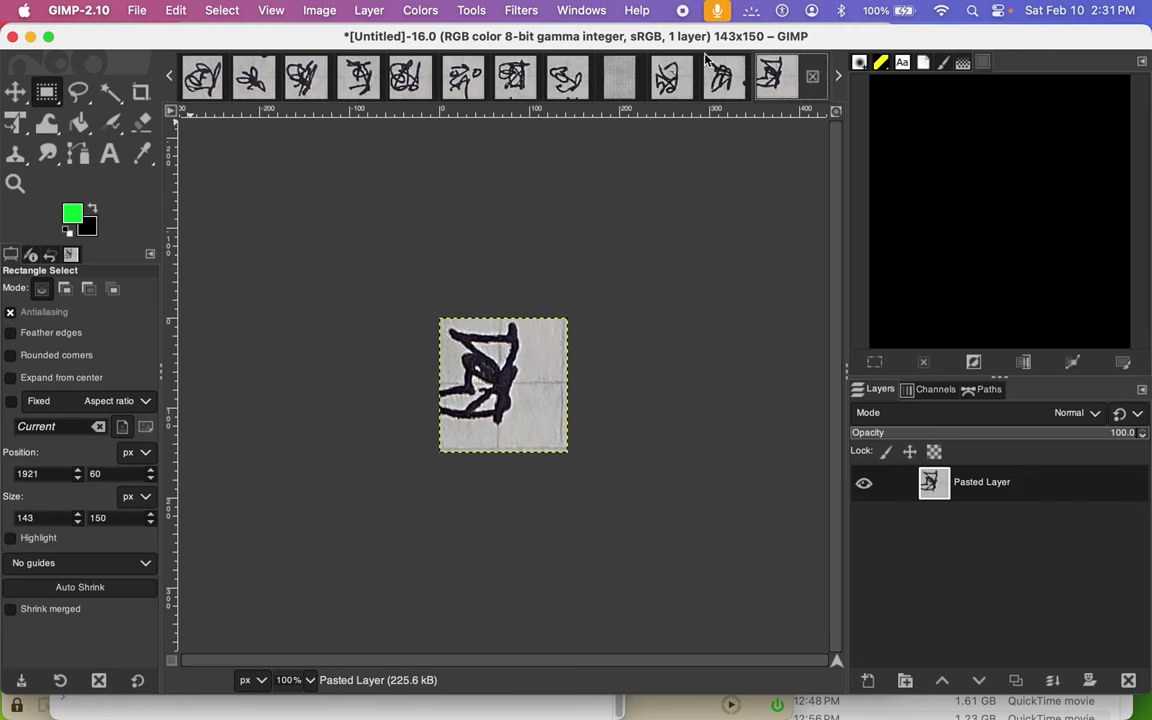
# Step: Reorder another glyph image tab, paste the selection again, and return to the notebook scan
pyautogui.click(620, 80)
pyautogui.click(722, 78)
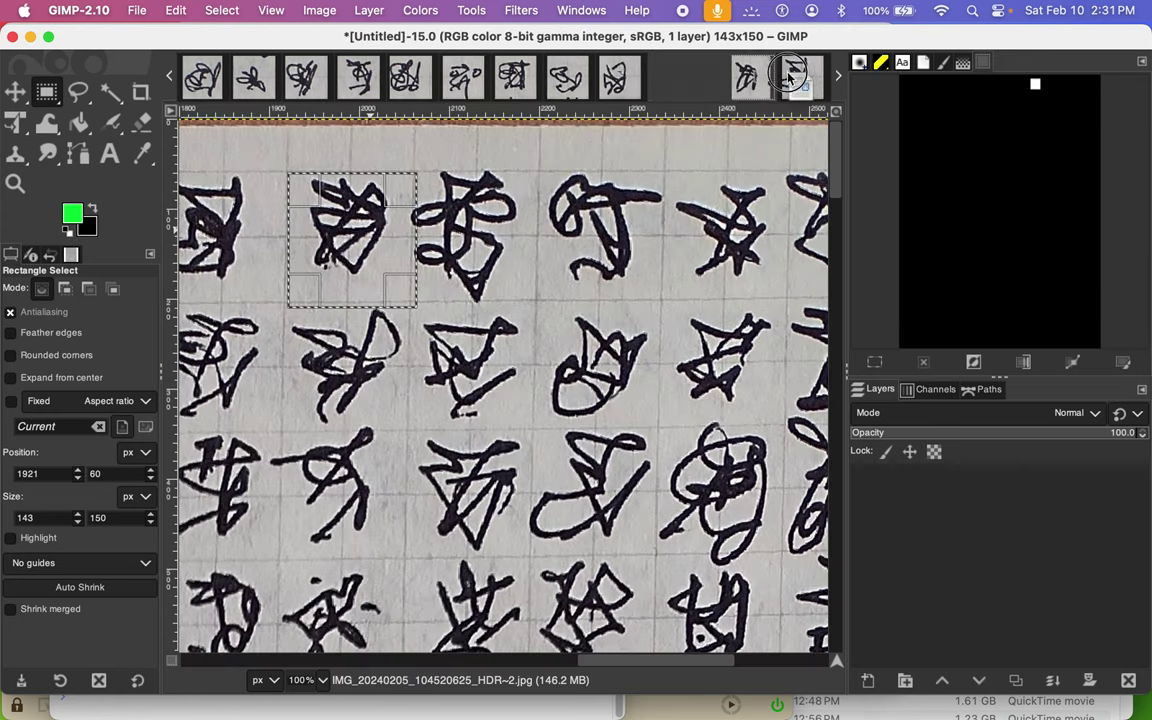
pyautogui.click(697, 72)
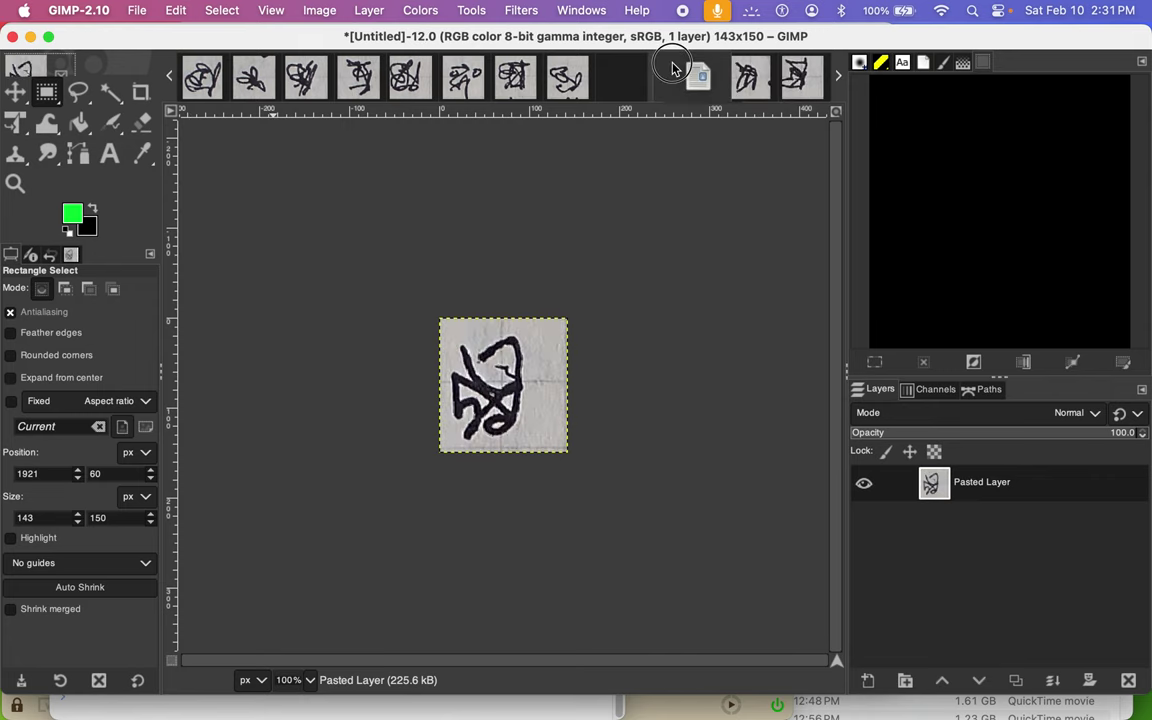
pyautogui.moveTo(669, 70); pyautogui.dragTo(670, 72)
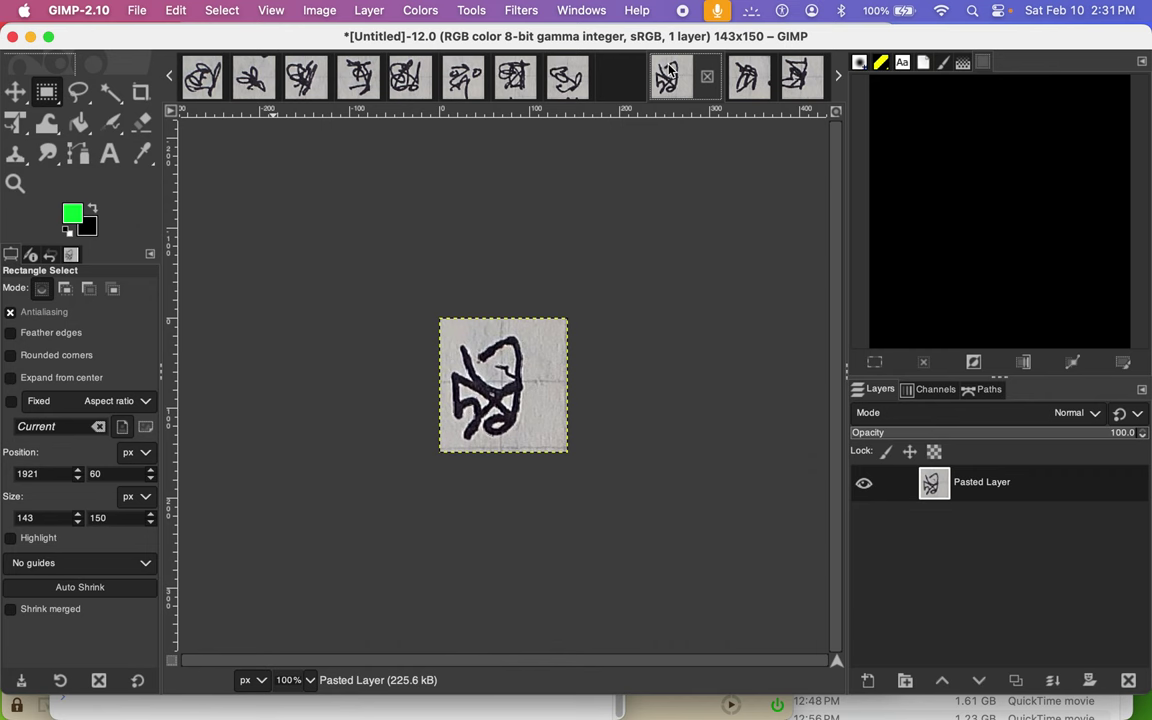
pyautogui.click(621, 80)
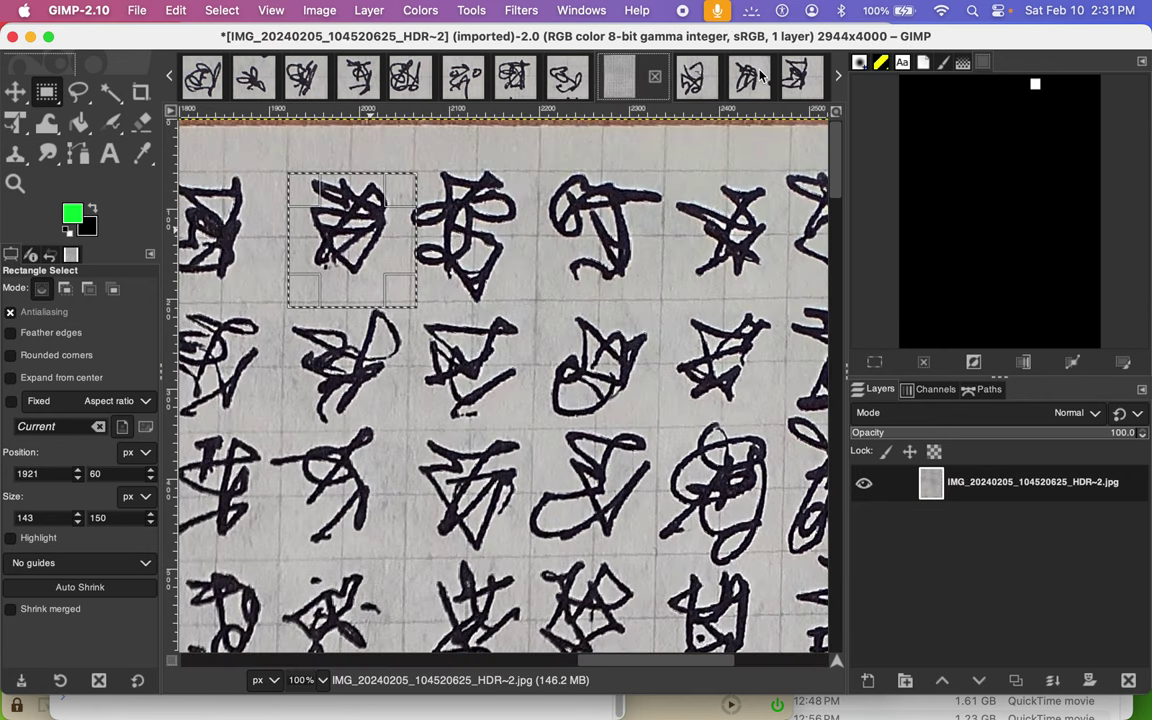
pyautogui.hotkey('ctrl', 'shift', 'v')
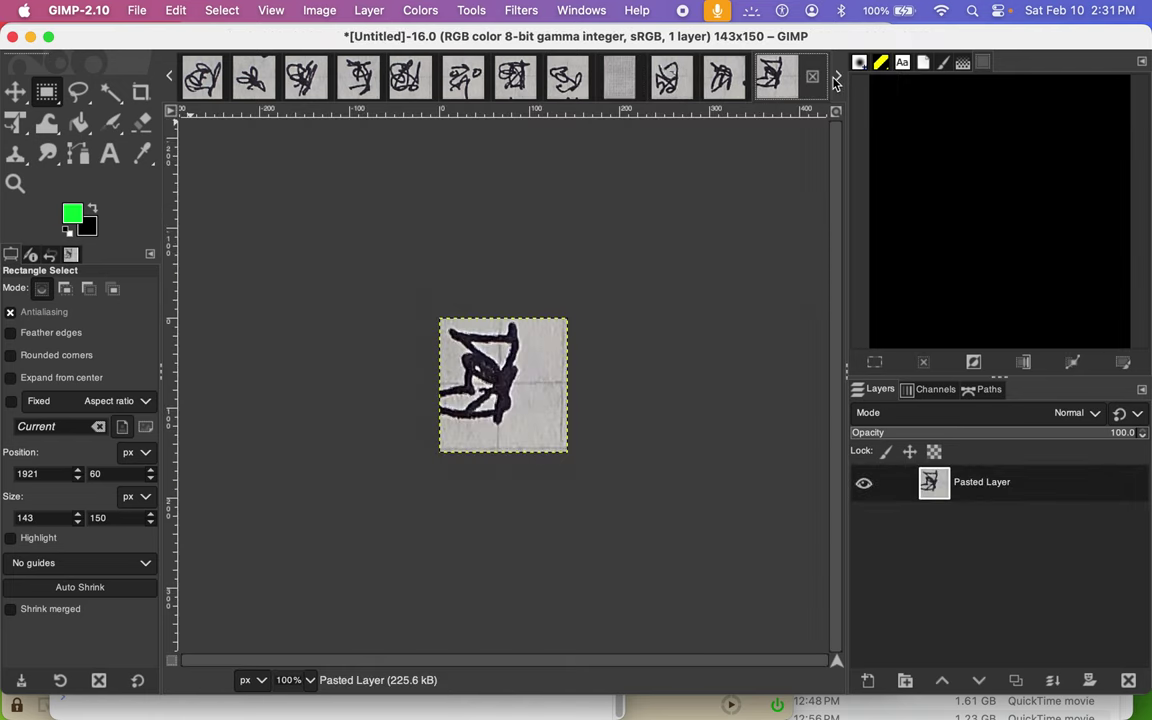
pyautogui.moveTo(617, 82); pyautogui.dragTo(772, 74)
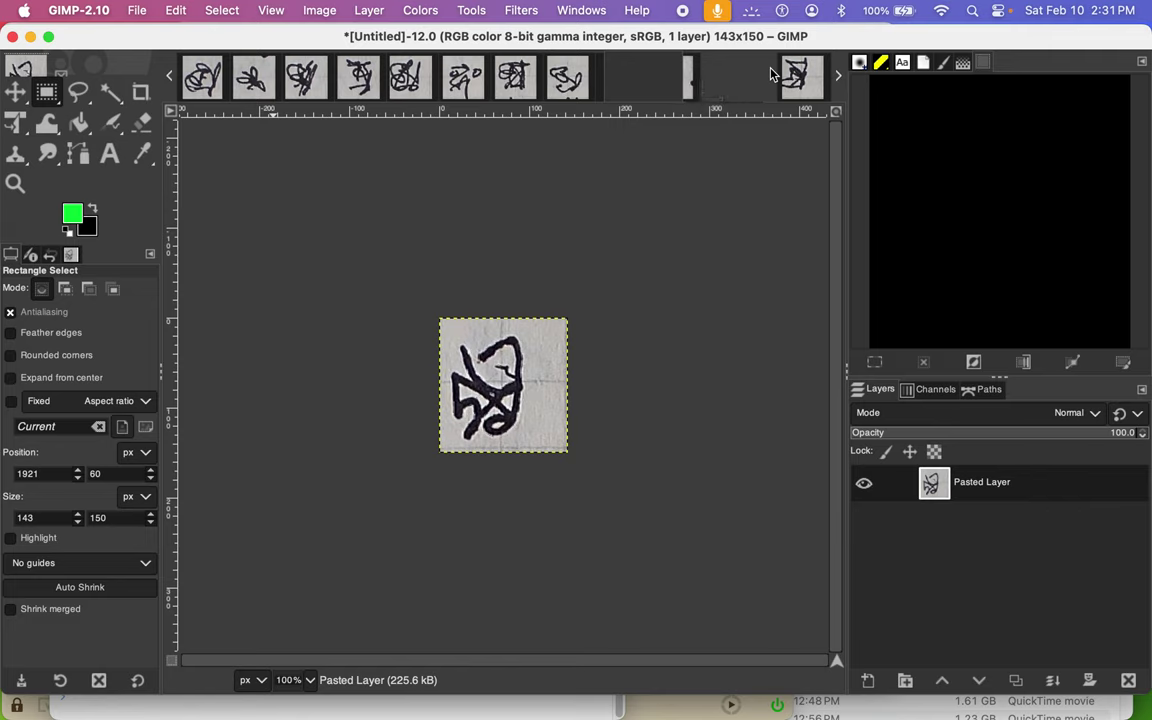
pyautogui.click(620, 84)
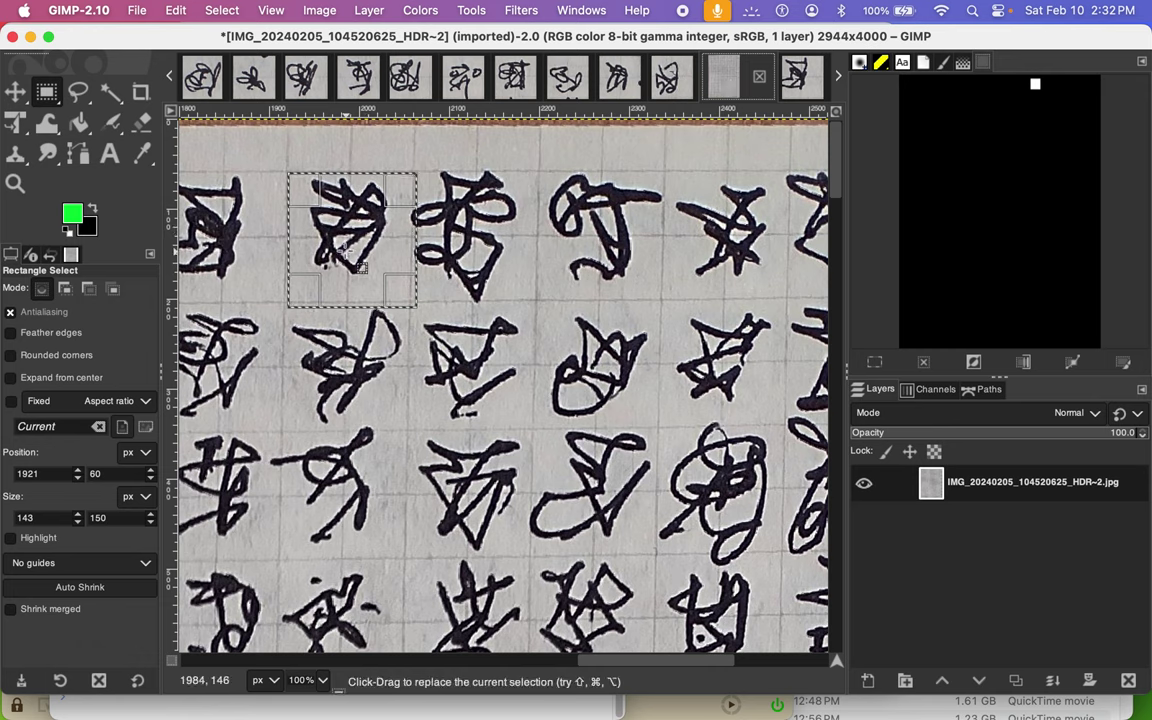
# Step: Frame the looped glyph in the 143×150 box and paste it as new image Untitled-18
pyautogui.moveTo(351, 256)
pyautogui.mouseDown()
pyautogui.moveTo(481, 252)
pyautogui.moveTo(471, 247)
pyautogui.mouseUp()
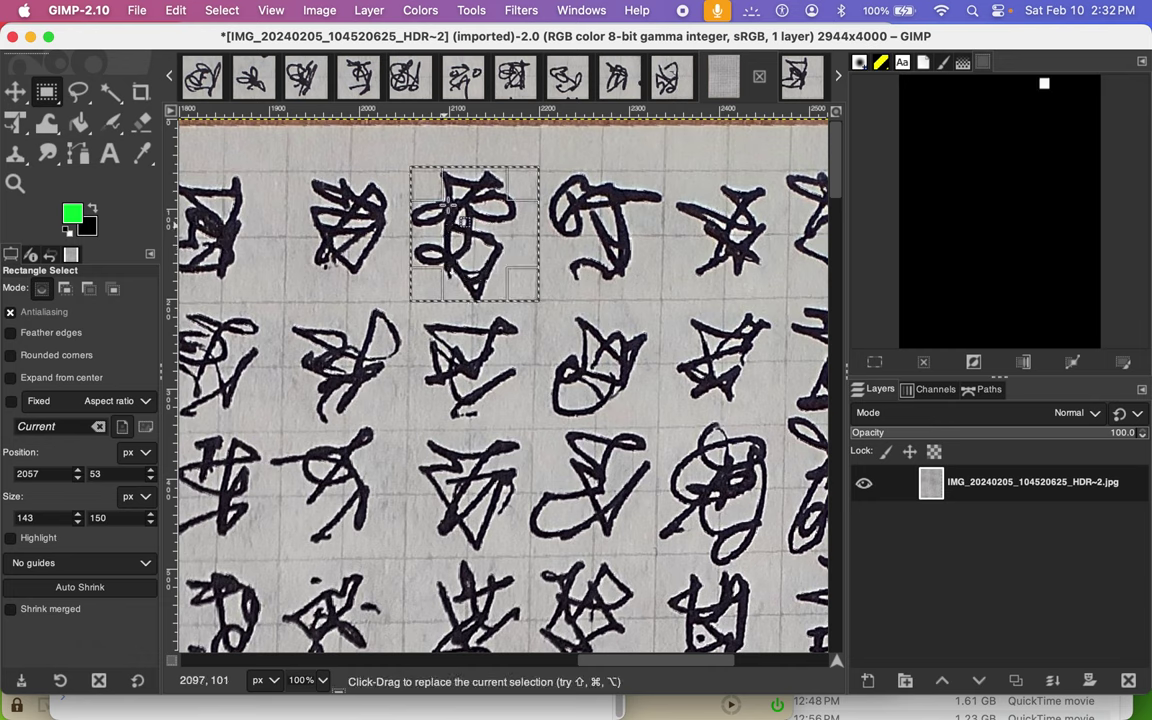
pyautogui.moveTo(473, 225); pyautogui.dragTo(462, 230)
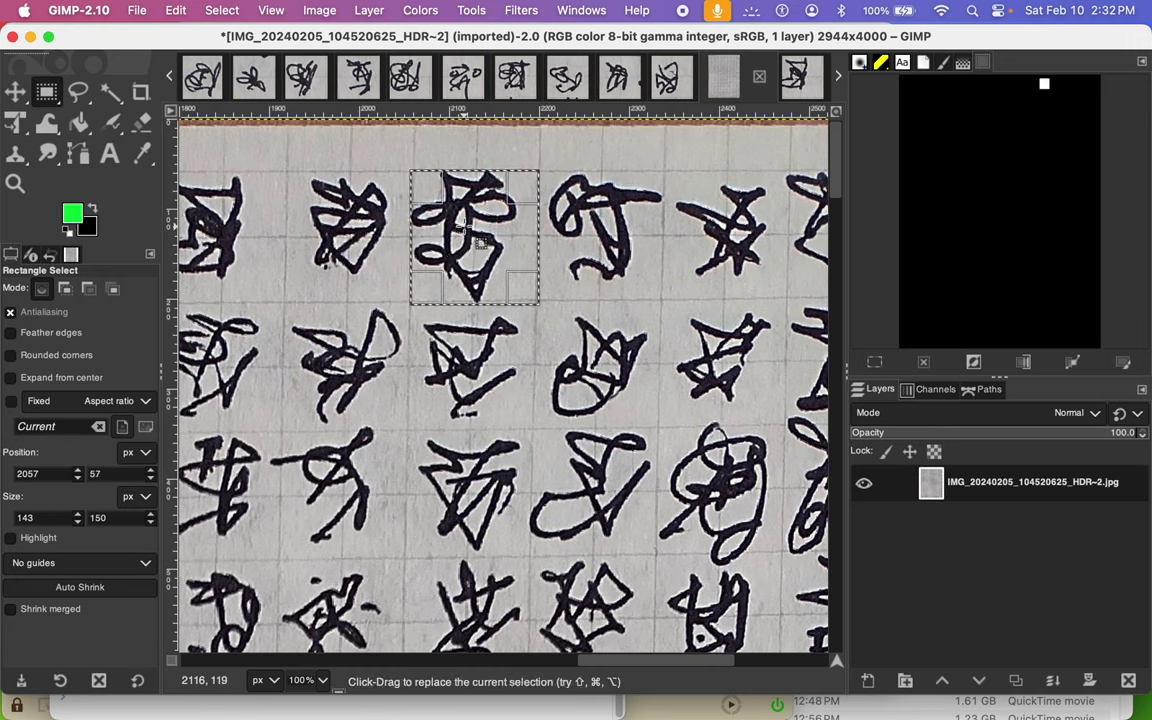
pyautogui.press('ctrl')
pyautogui.hotkey('ctrl', 'c')
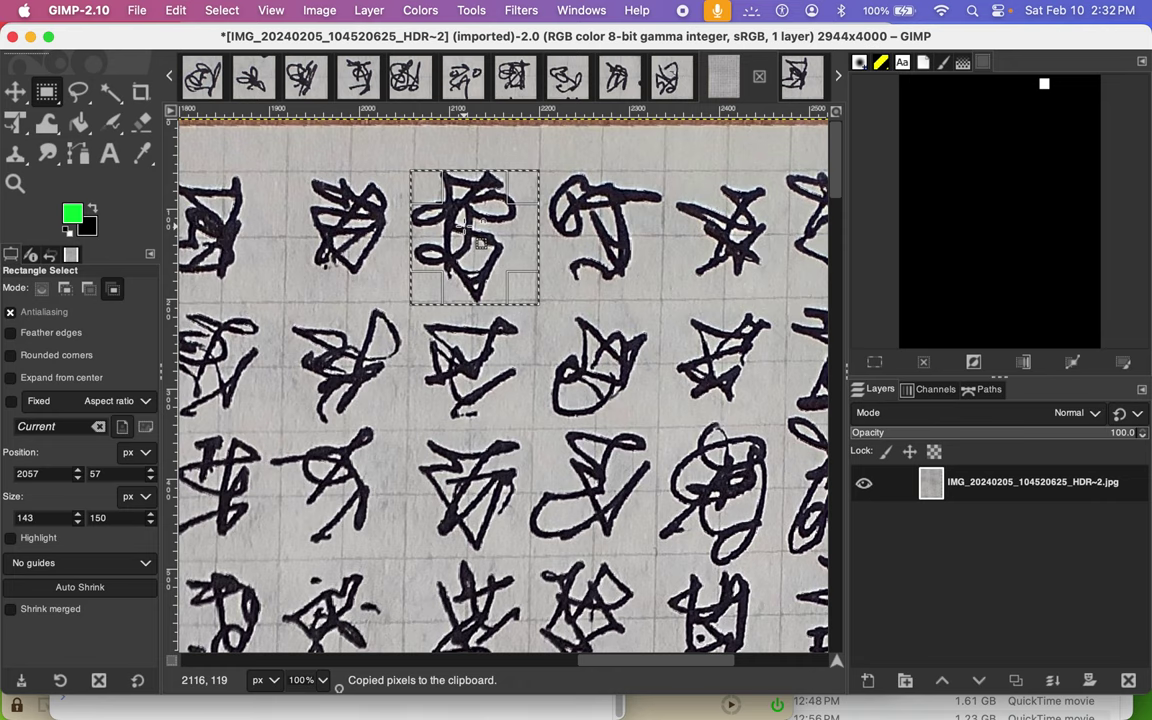
pyautogui.hotkey('ctrl', 'shift', 'v')
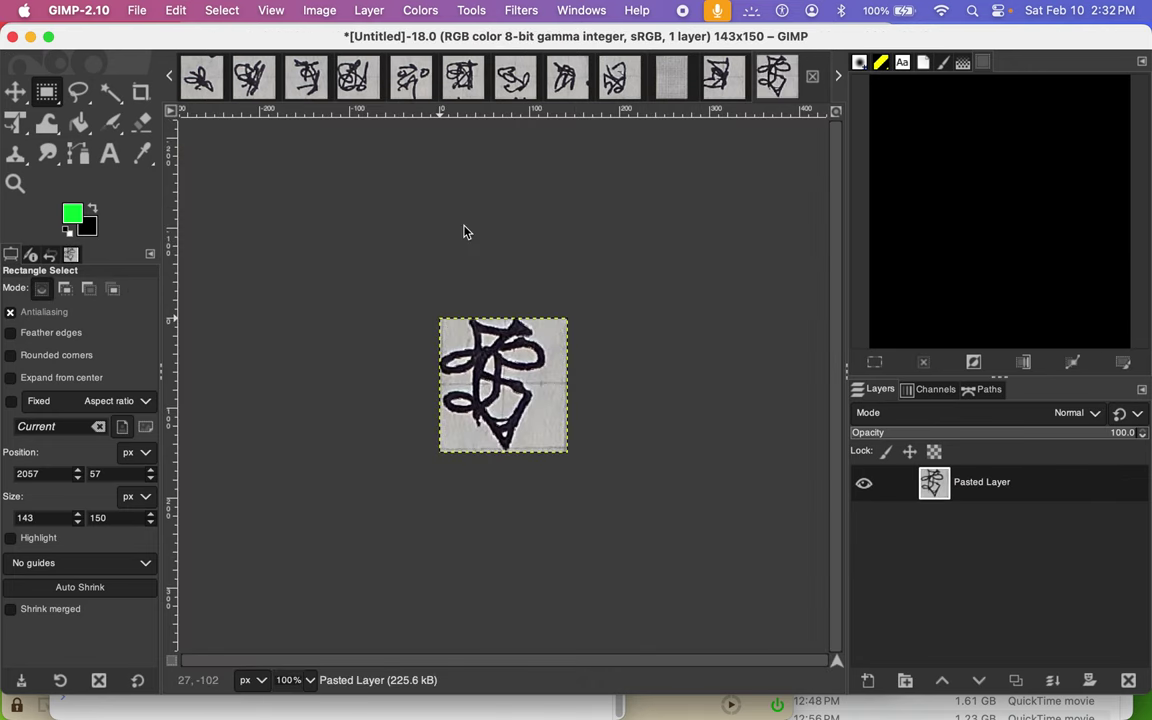
pyautogui.click(661, 79)
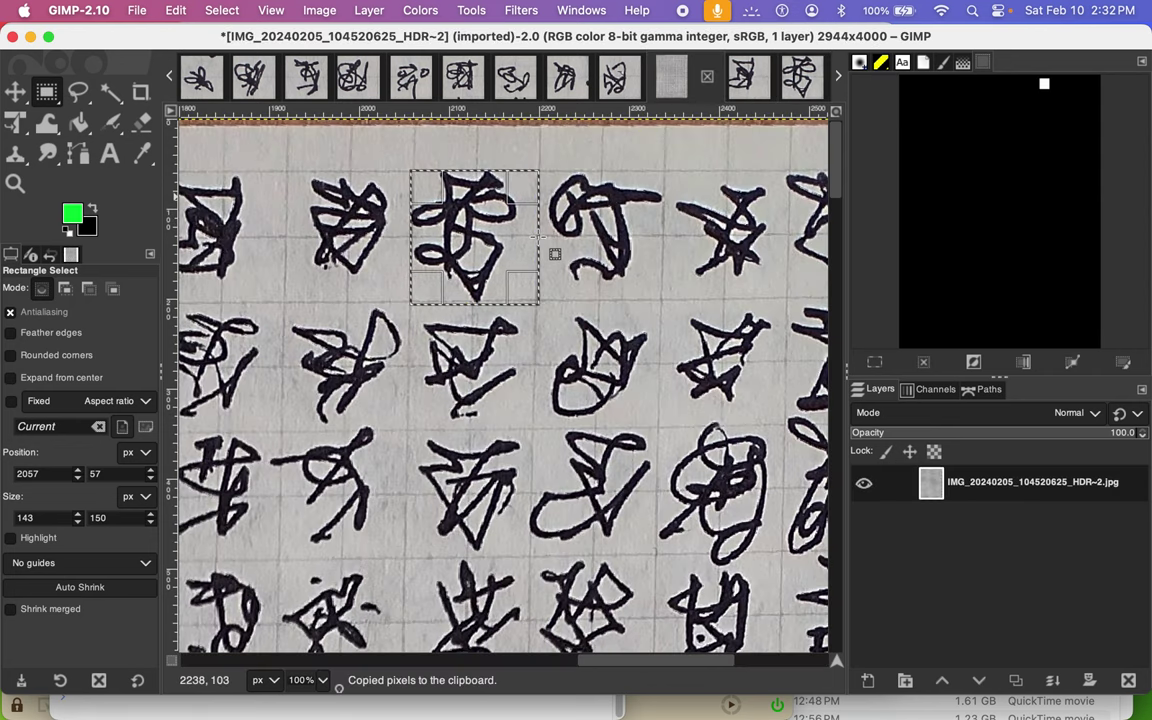
# Step: Crop the hooked glyph at 143×149 into new image Untitled-19, then frame the star glyph
pyautogui.moveTo(568, 234)
pyautogui.mouseDown()
pyautogui.moveTo(622, 233)
pyautogui.moveTo(594, 243)
pyautogui.mouseUp()
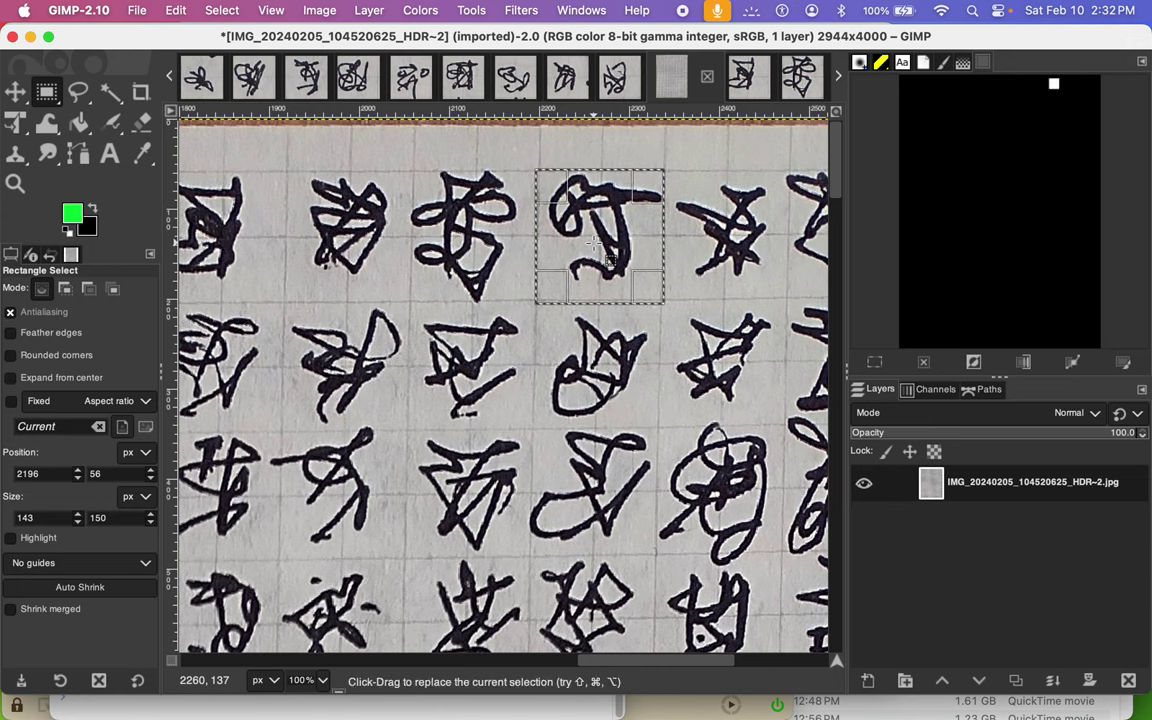
pyautogui.moveTo(600, 187); pyautogui.dragTo(600, 188)
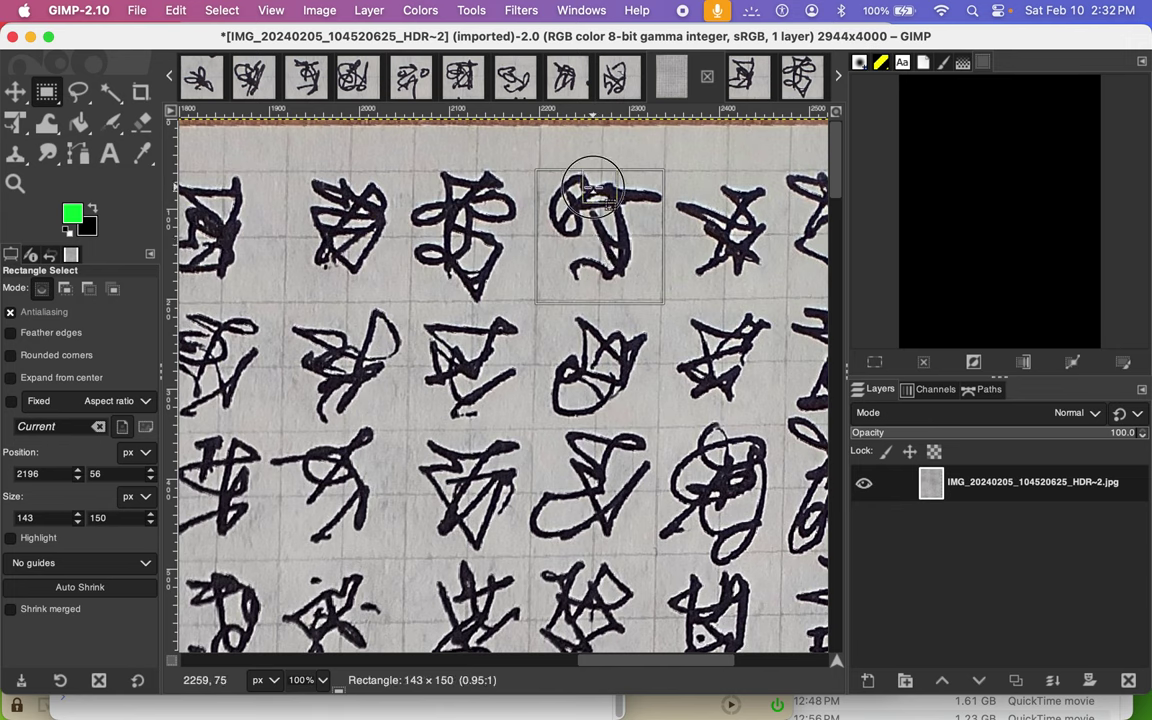
pyautogui.click(597, 192)
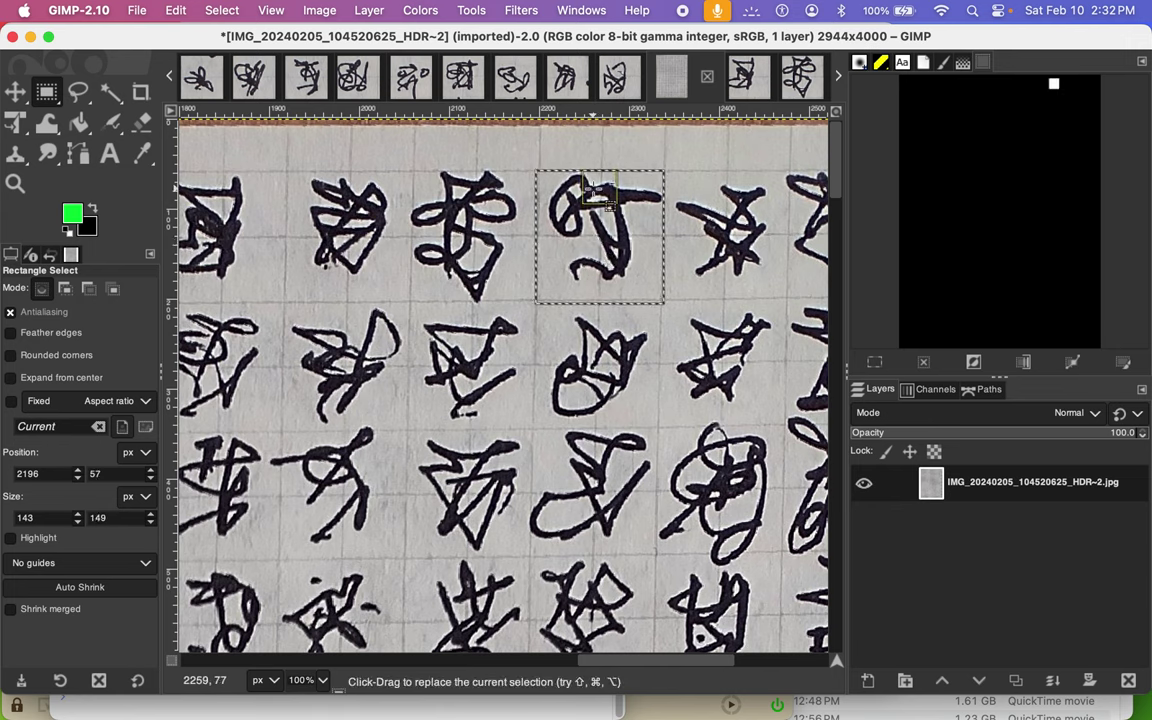
pyautogui.press('super+c')
pyautogui.press('super+shift')
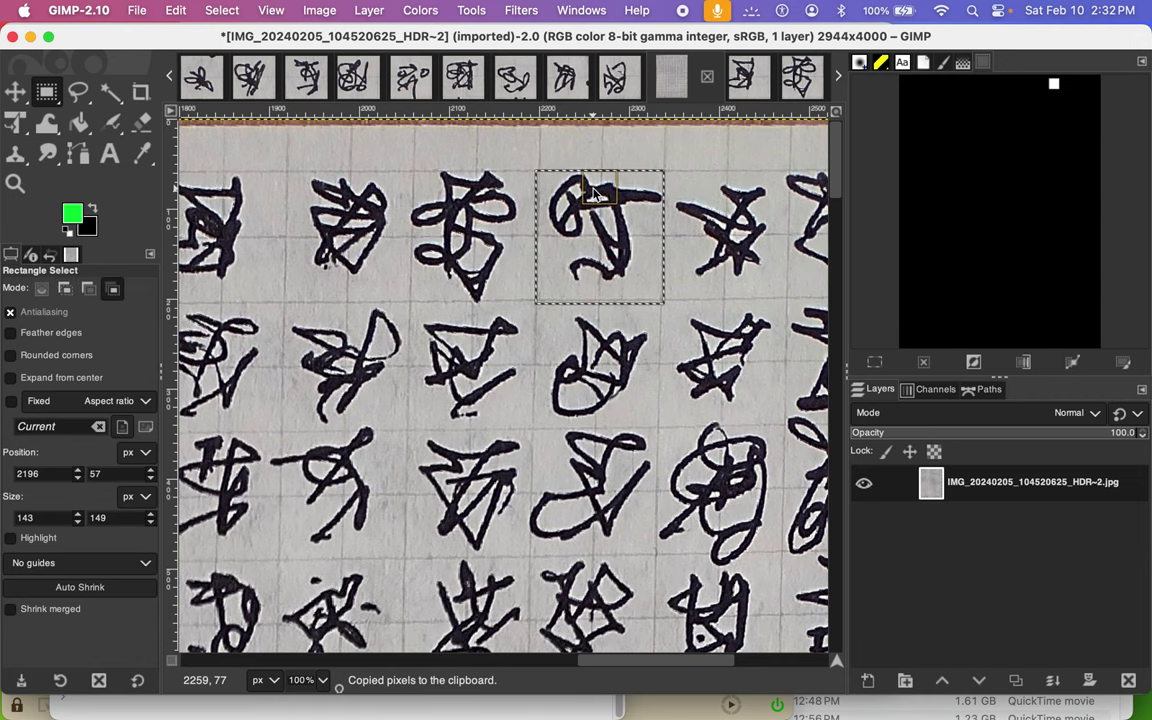
pyautogui.press('super+shift+v')
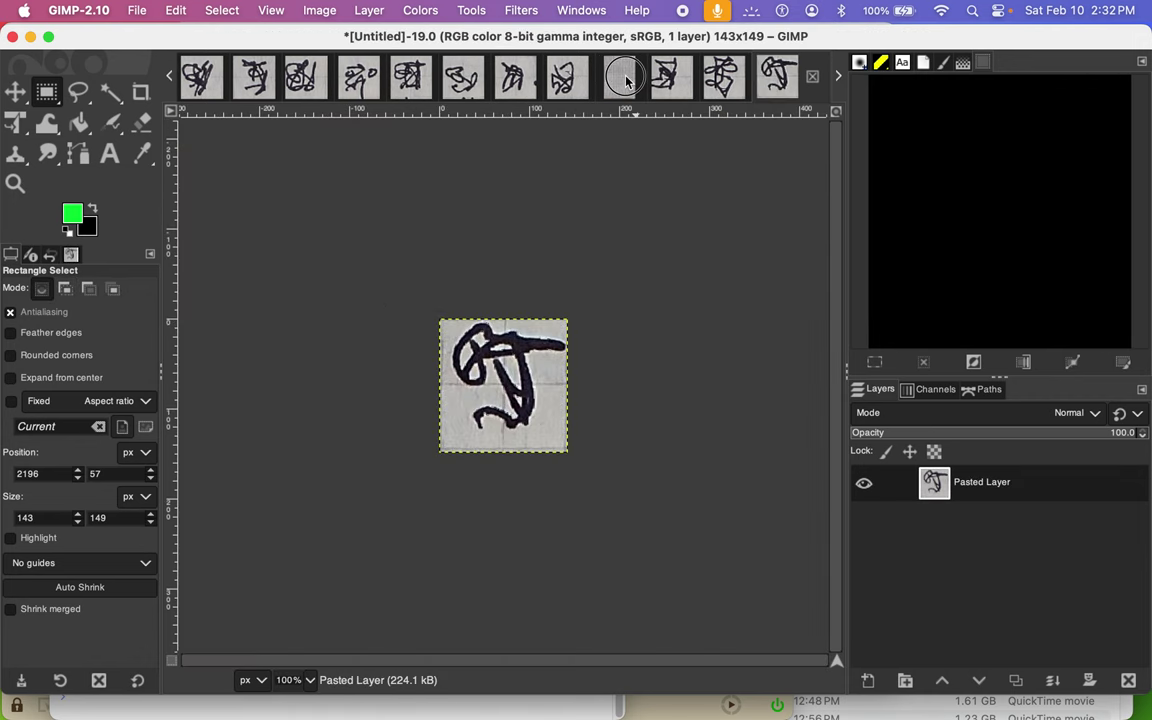
pyautogui.click(626, 80)
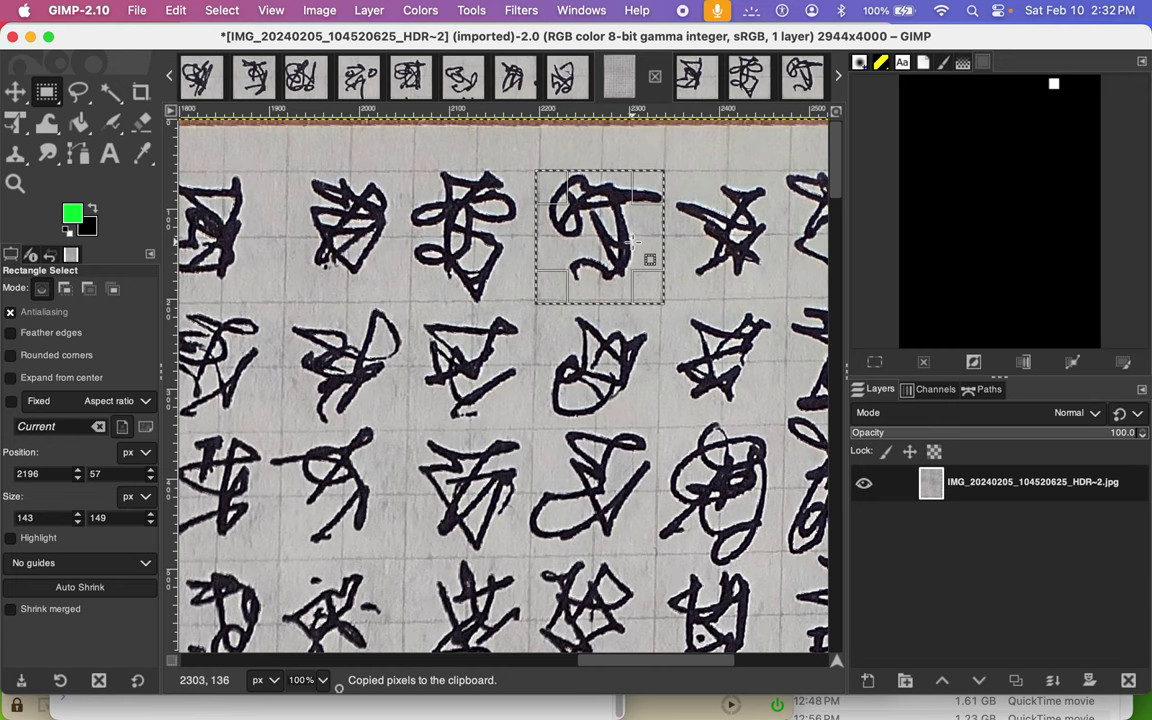
pyautogui.moveTo(631, 240); pyautogui.dragTo(723, 238)
# Step: Paste the star-shaped glyph as 143×149 image Untitled-20 and scroll the scan right
pyautogui.press('ctrl')
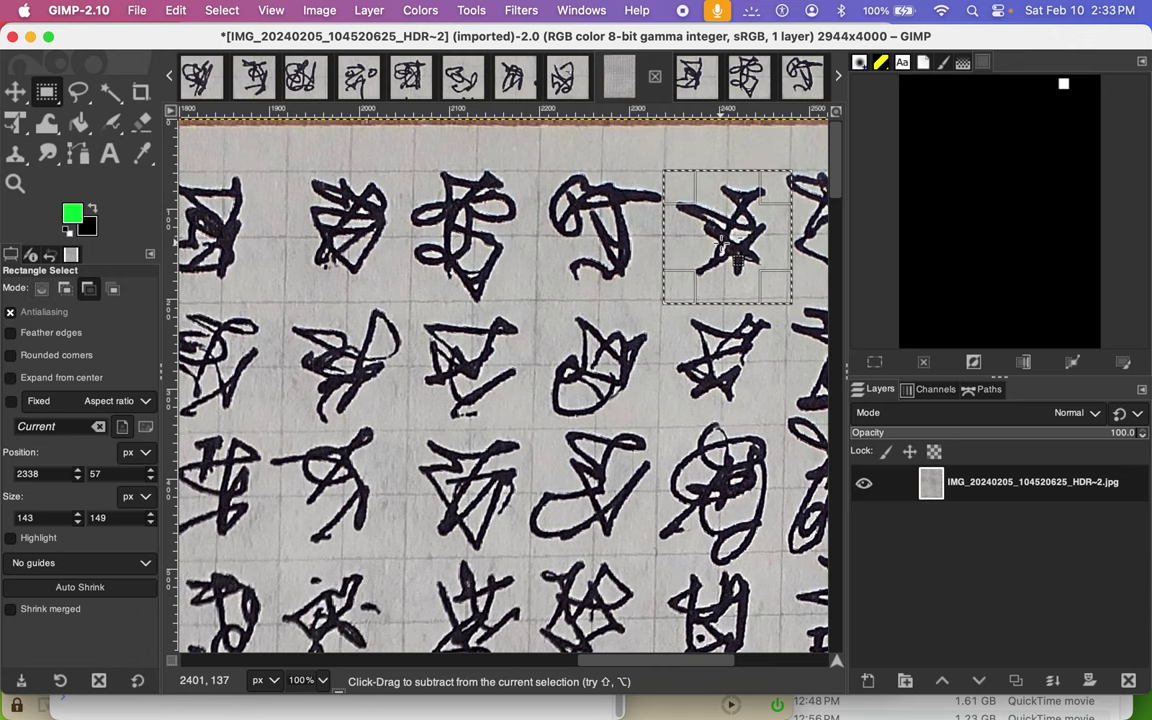
pyautogui.press('super+c')
pyautogui.press('super+w')
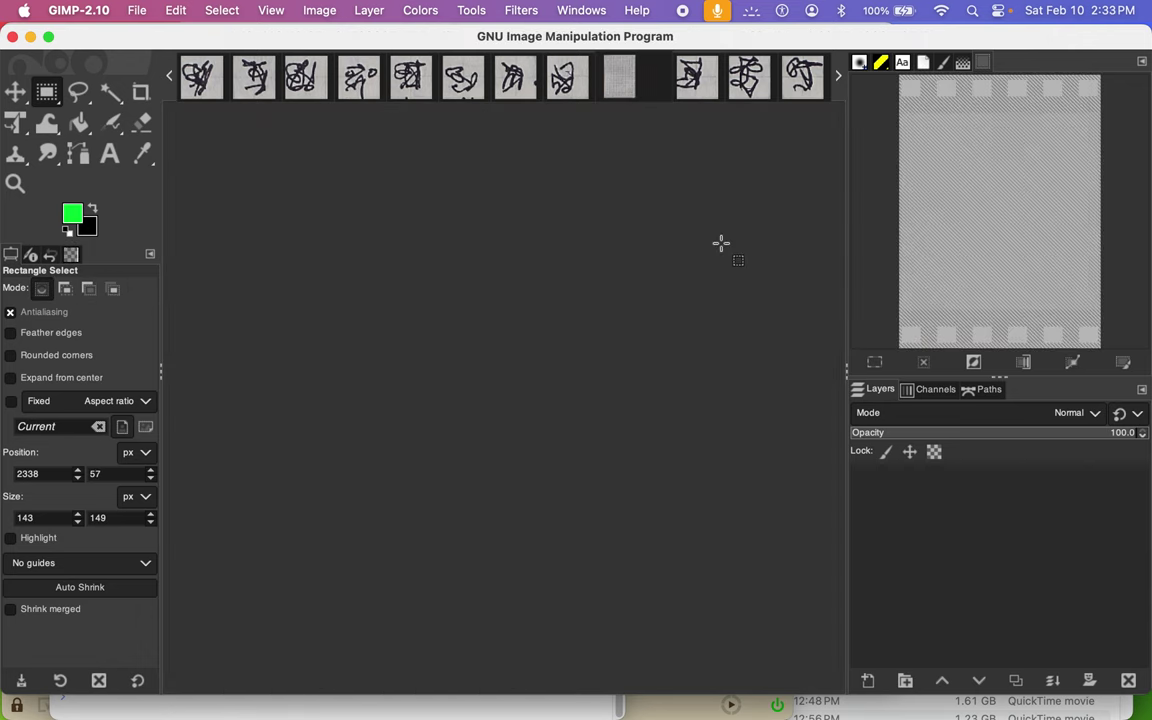
pyautogui.press('super+shift+v')
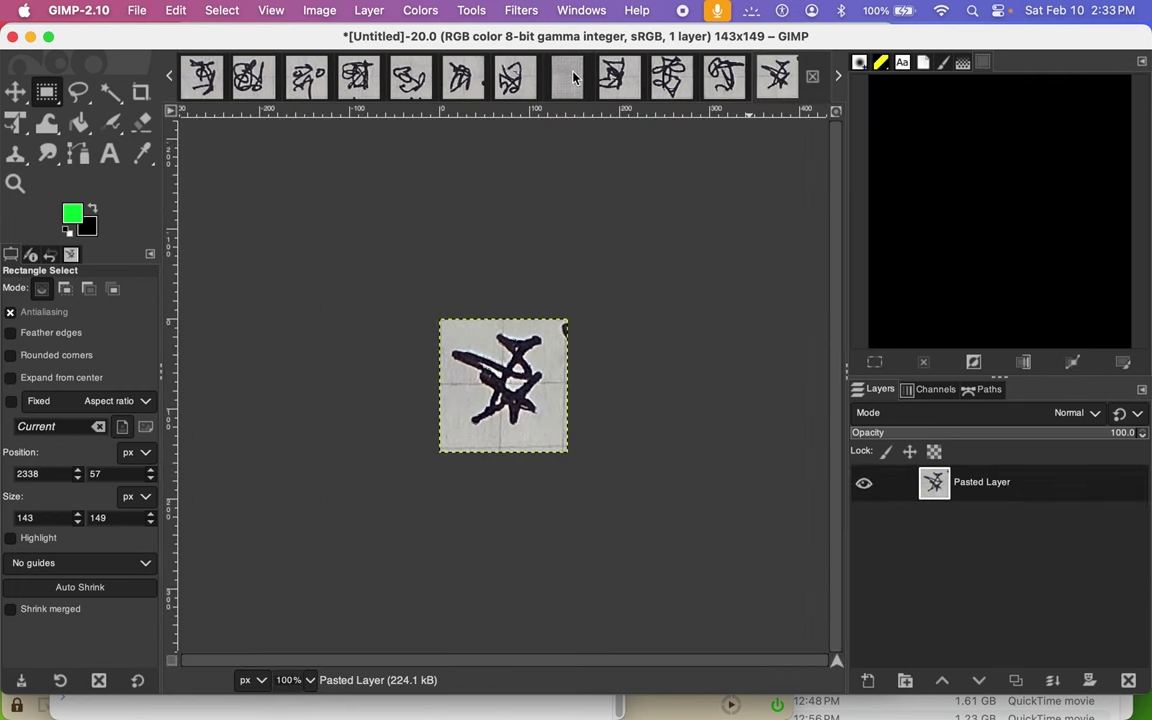
pyautogui.click(562, 80)
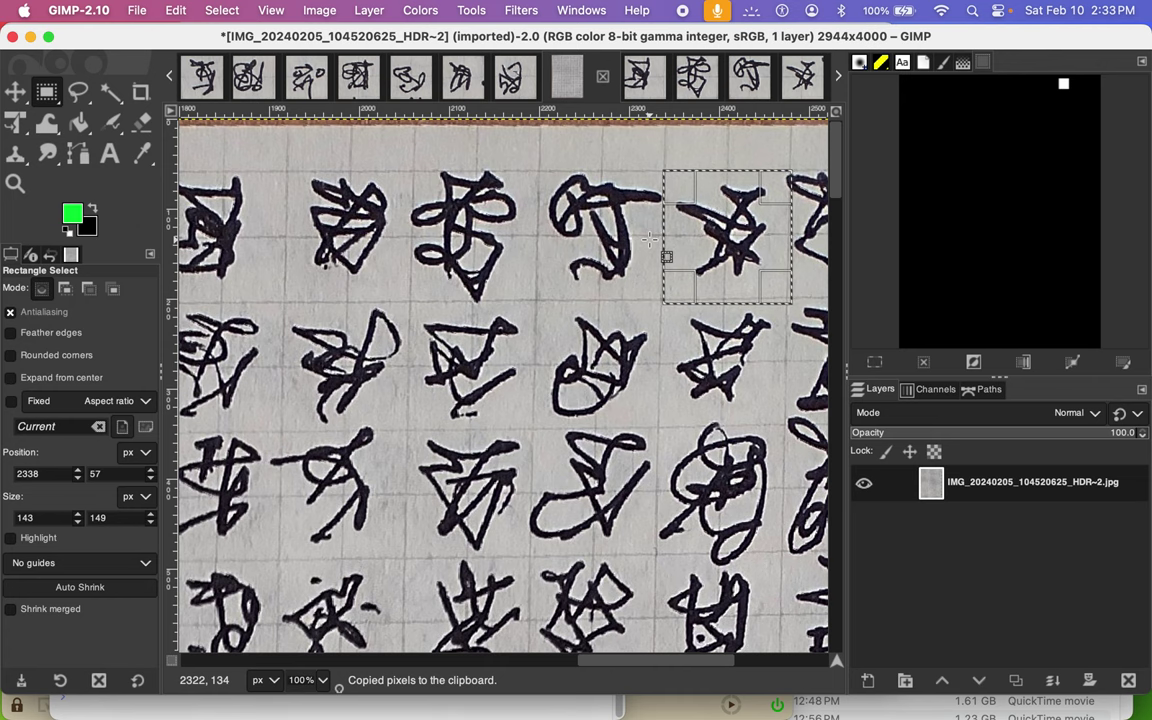
pyautogui.hscroll(3, 649, 239)
pyautogui.hscroll(4, 649, 239)
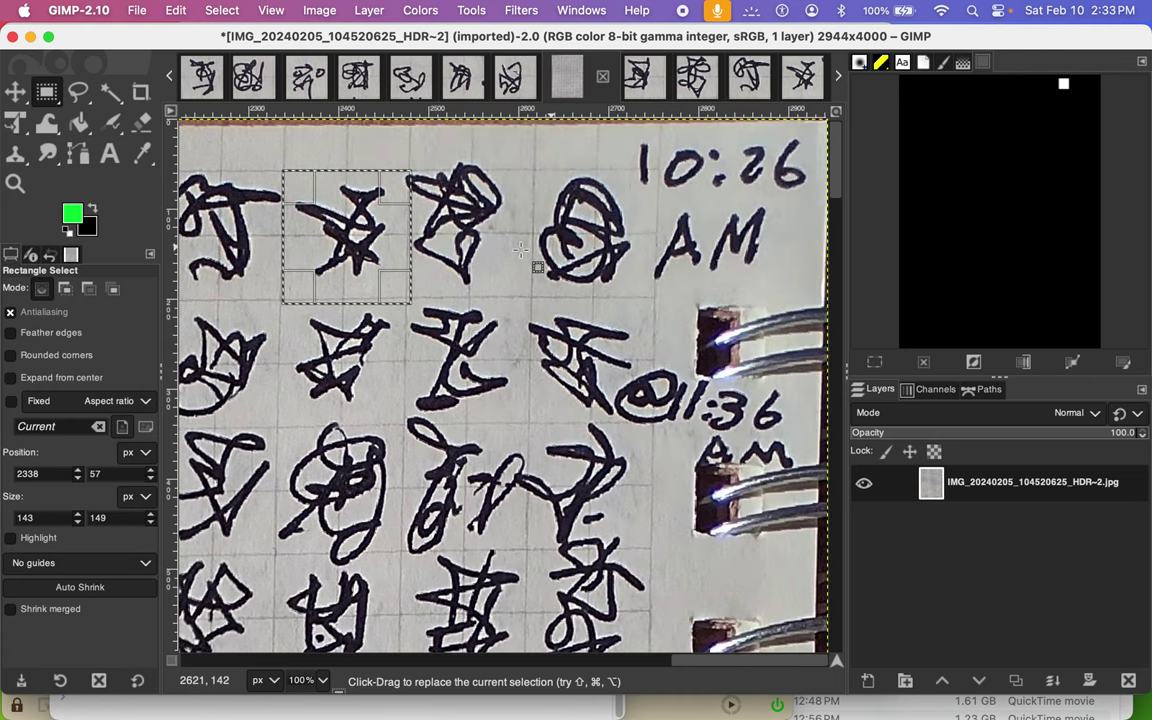
# Step: Crop the tangled glyph at 143×146 into Untitled-21, then frame the round scribble glyph
pyautogui.click(342, 238)
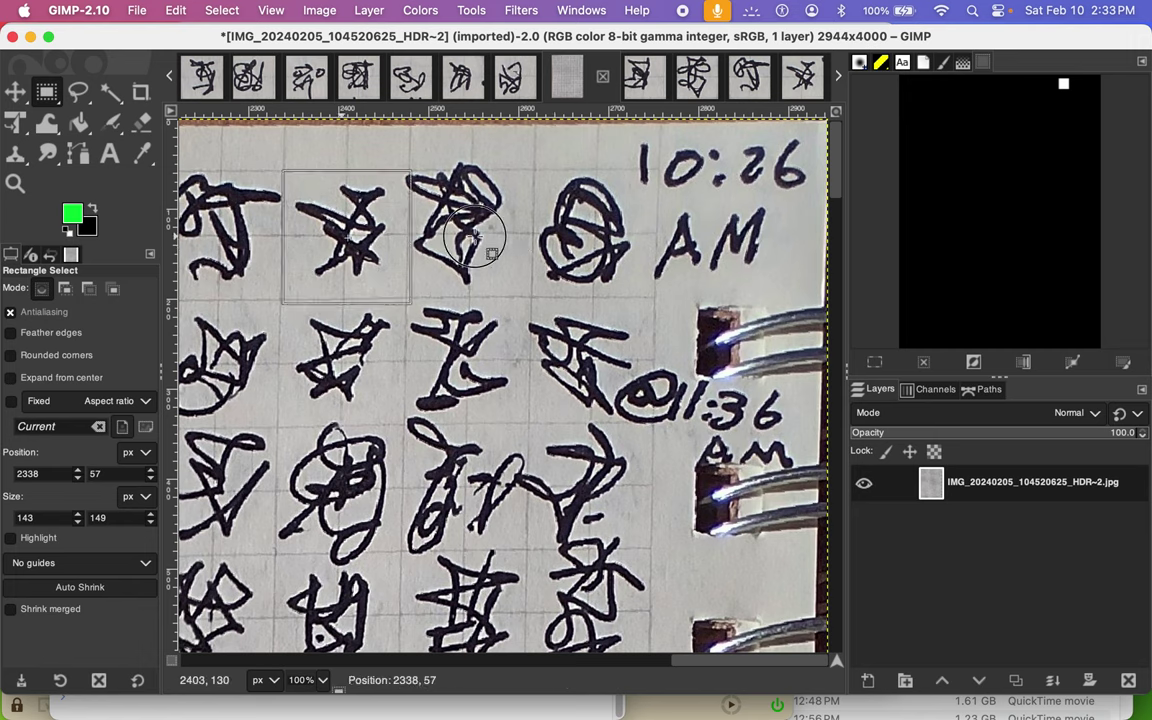
pyautogui.moveTo(474, 237); pyautogui.dragTo(466, 241)
pyautogui.moveTo(478, 186); pyautogui.dragTo(478, 190)
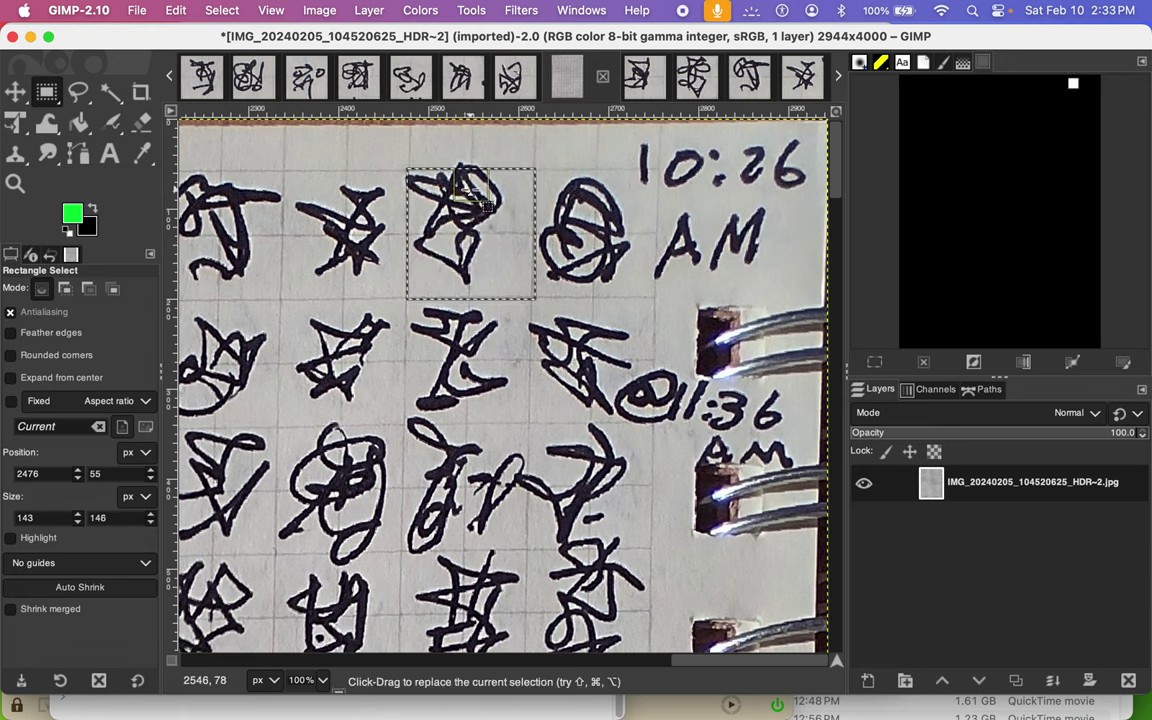
pyautogui.press('super+c')
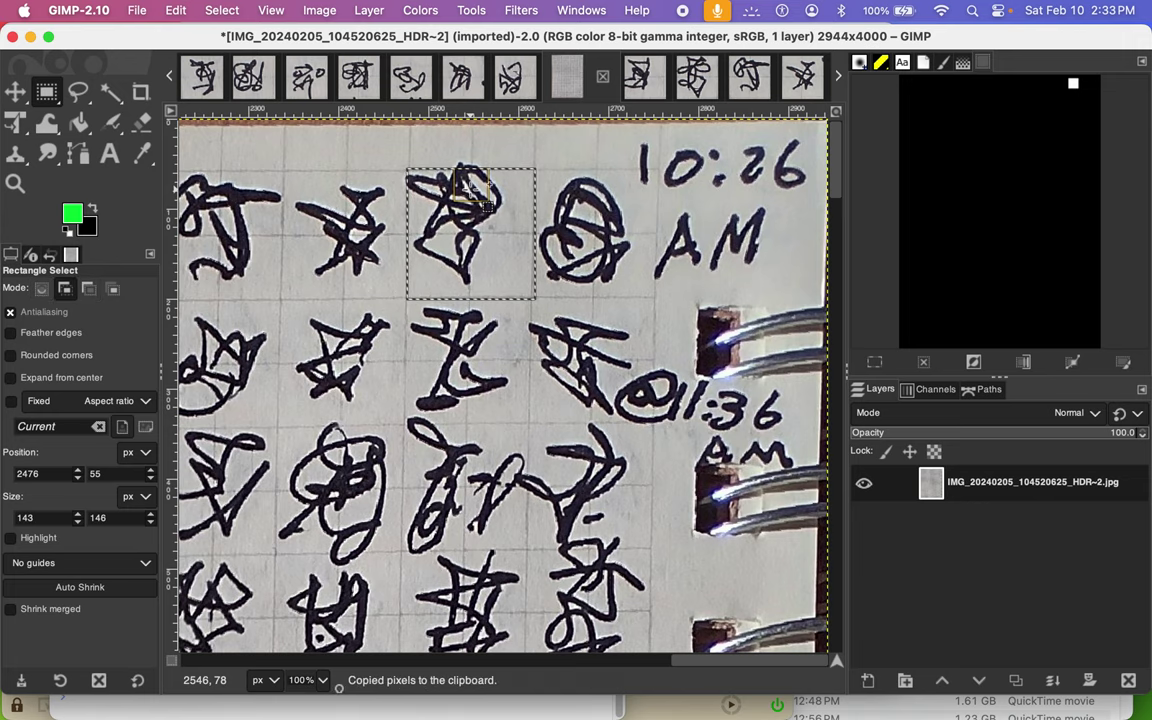
pyautogui.press('super+shift+v')
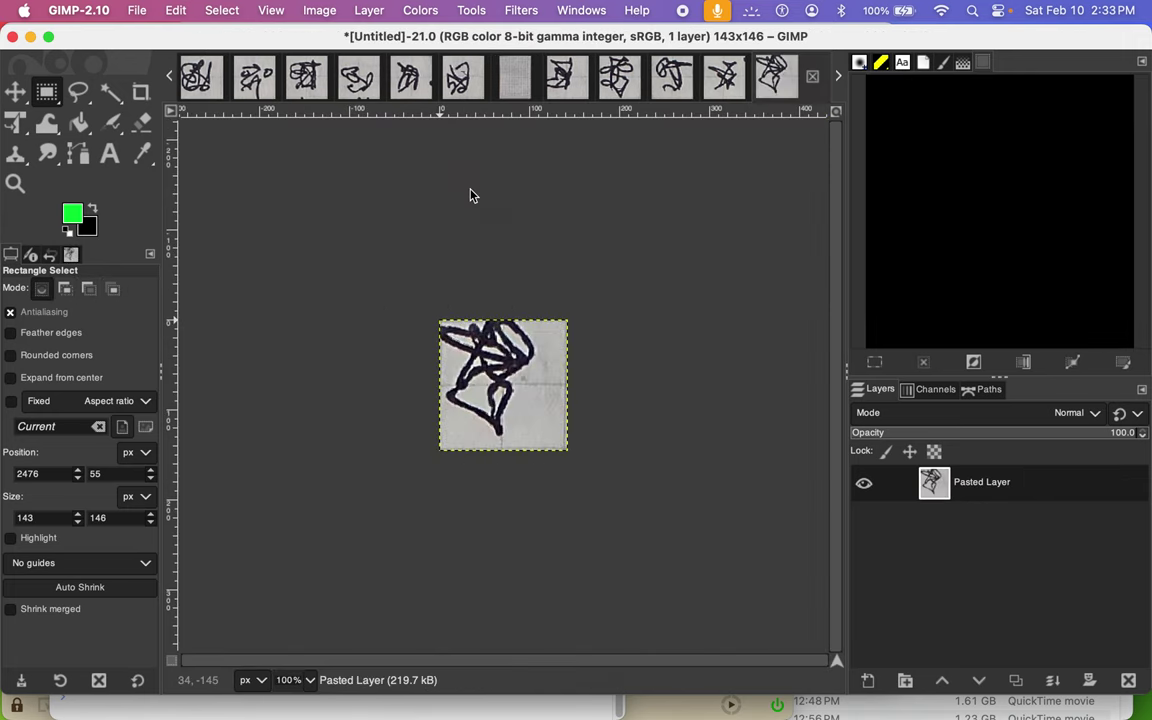
pyautogui.click(509, 78)
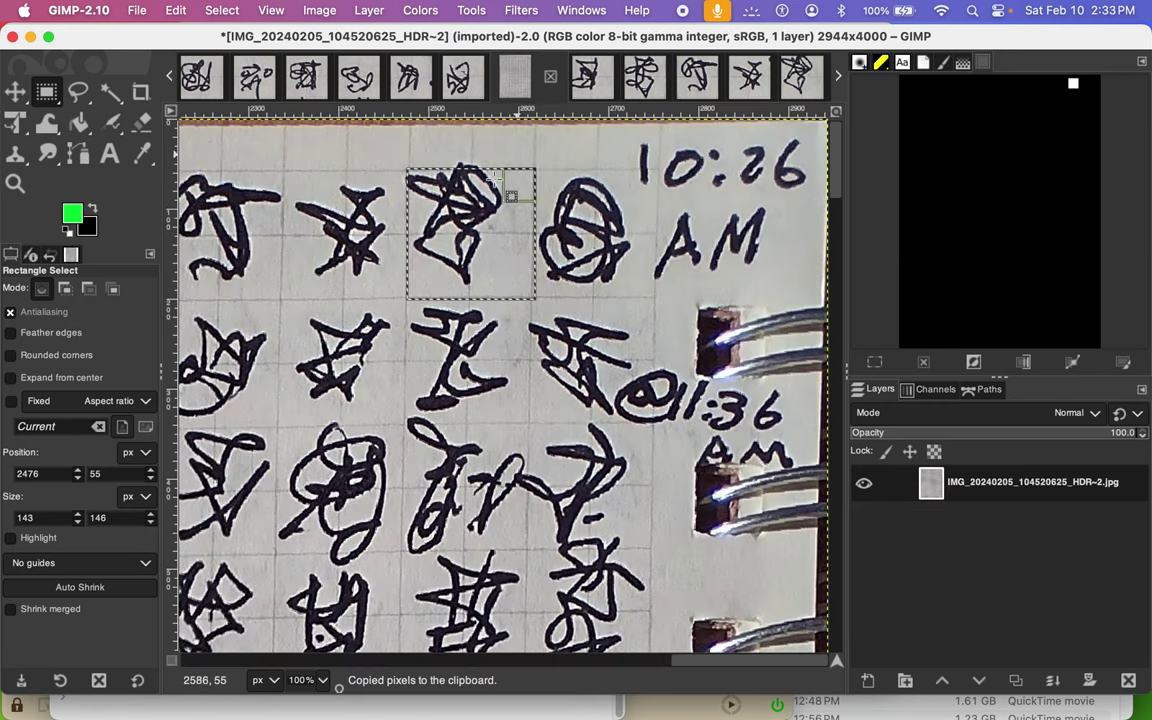
pyautogui.moveTo(483, 229); pyautogui.dragTo(594, 222)
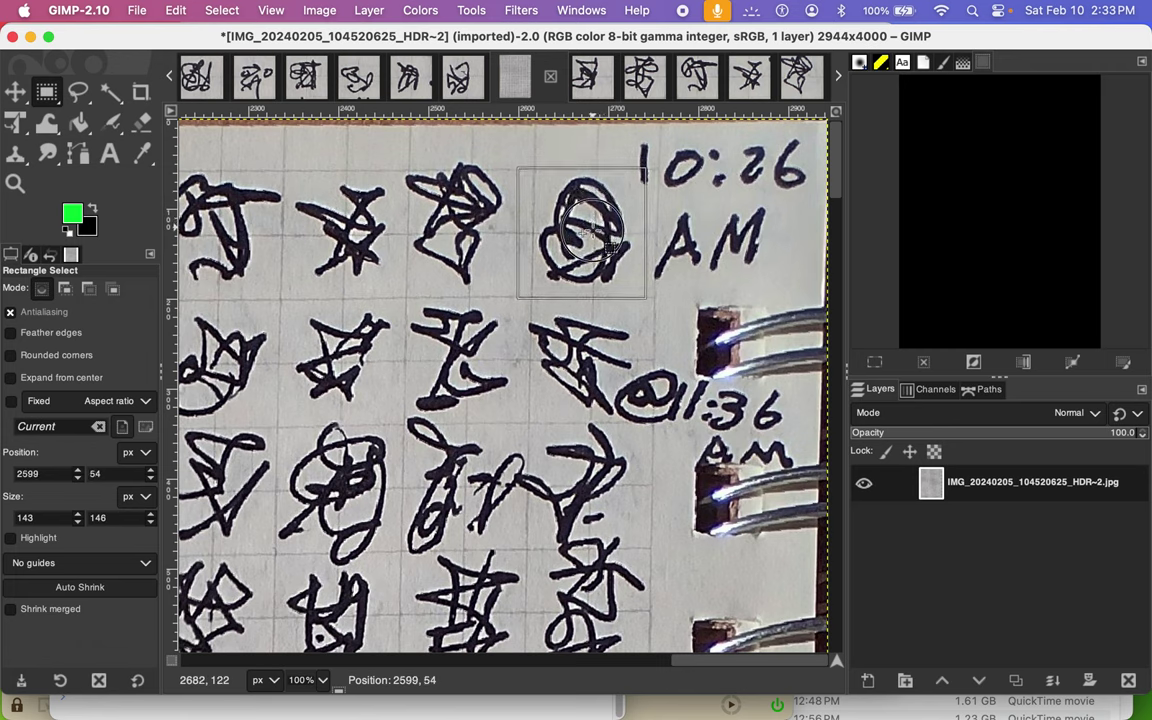
# Step: Frame the round scribble glyph in a 143×146 selection, copy it, and paste it as a new image
pyautogui.moveTo(594, 222)
pyautogui.mouseDown()
pyautogui.moveTo(586, 233)
pyautogui.moveTo(598, 232)
pyautogui.mouseUp()
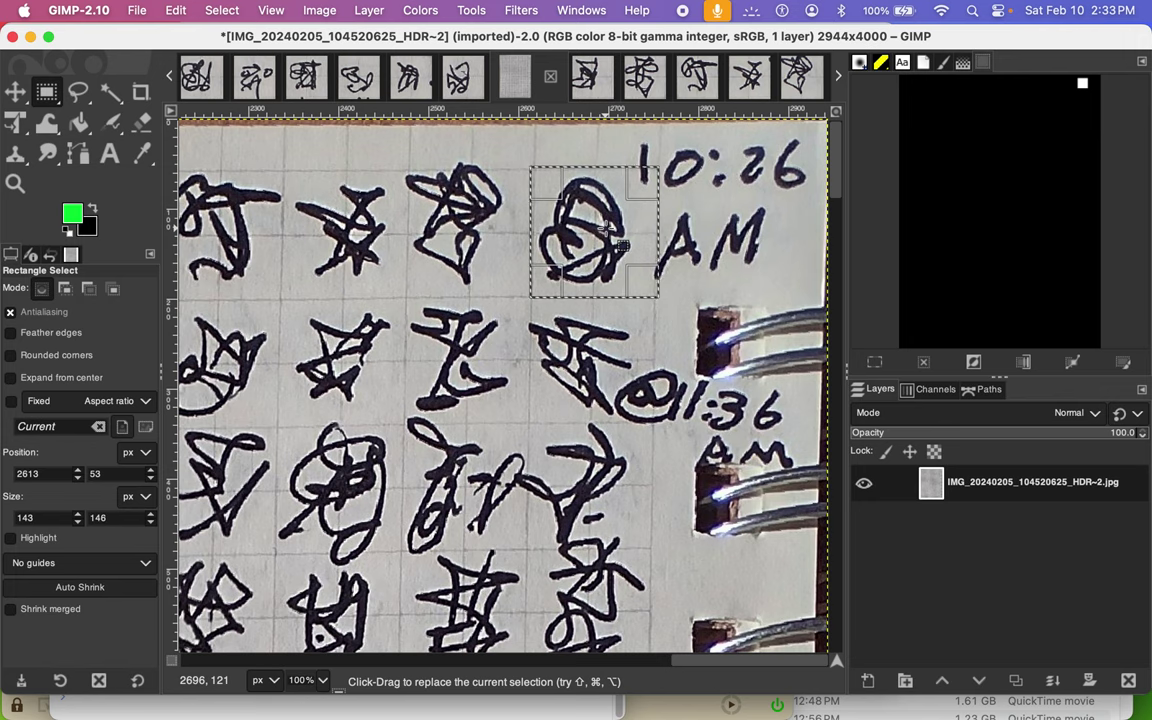
pyautogui.press('super+c')
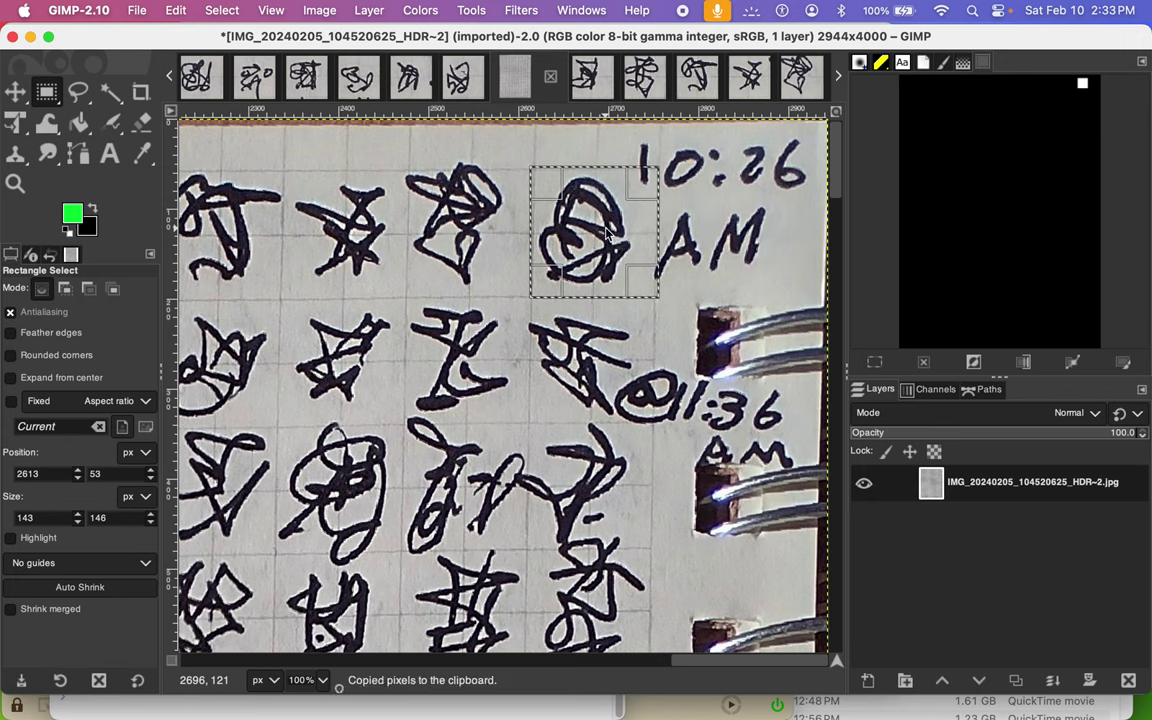
pyautogui.press('super+space')
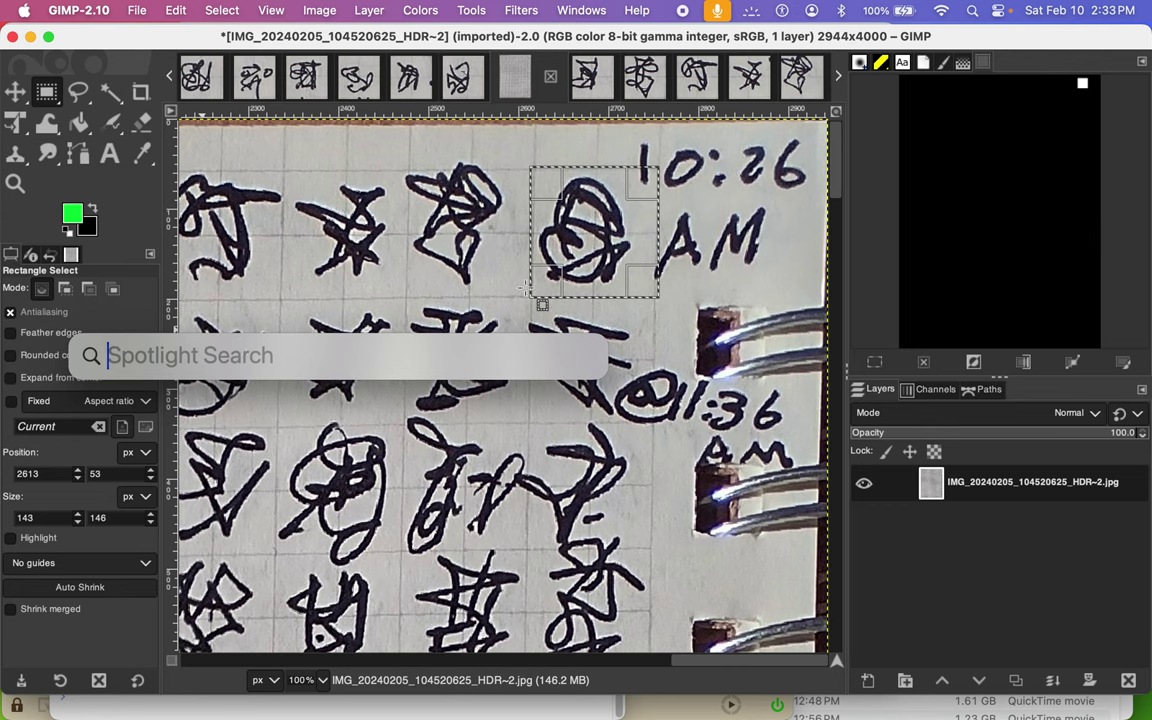
pyautogui.press('Escape')
pyautogui.click(606, 227)
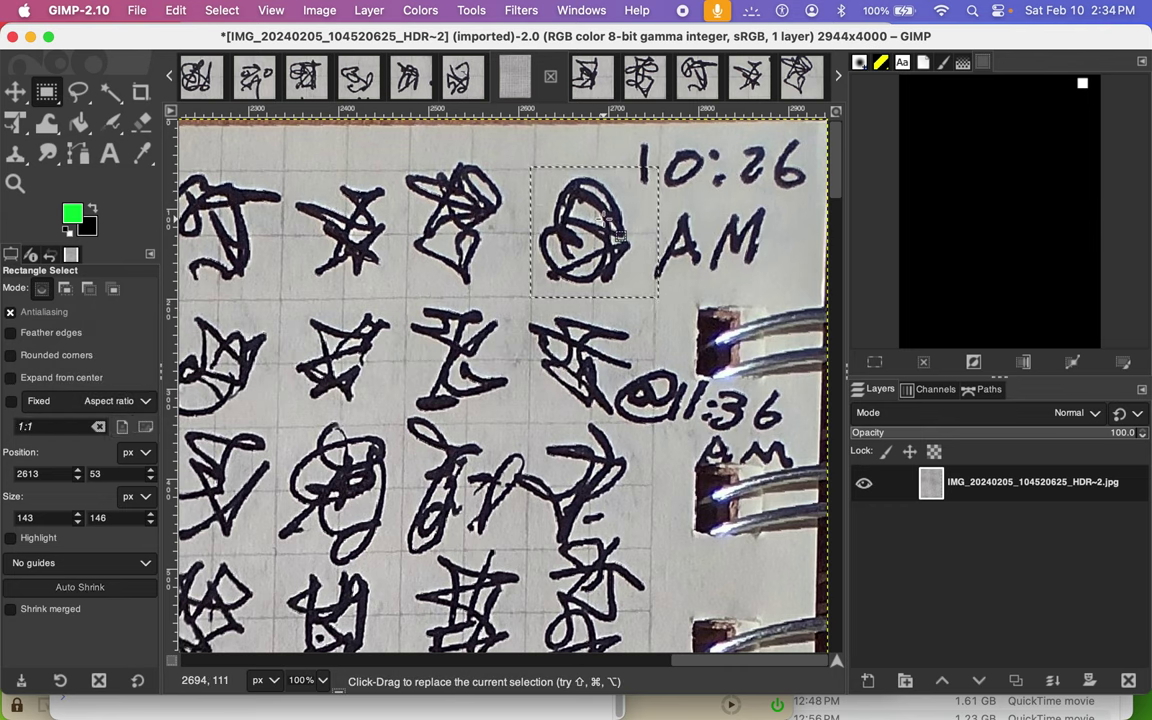
pyautogui.press('super+c')
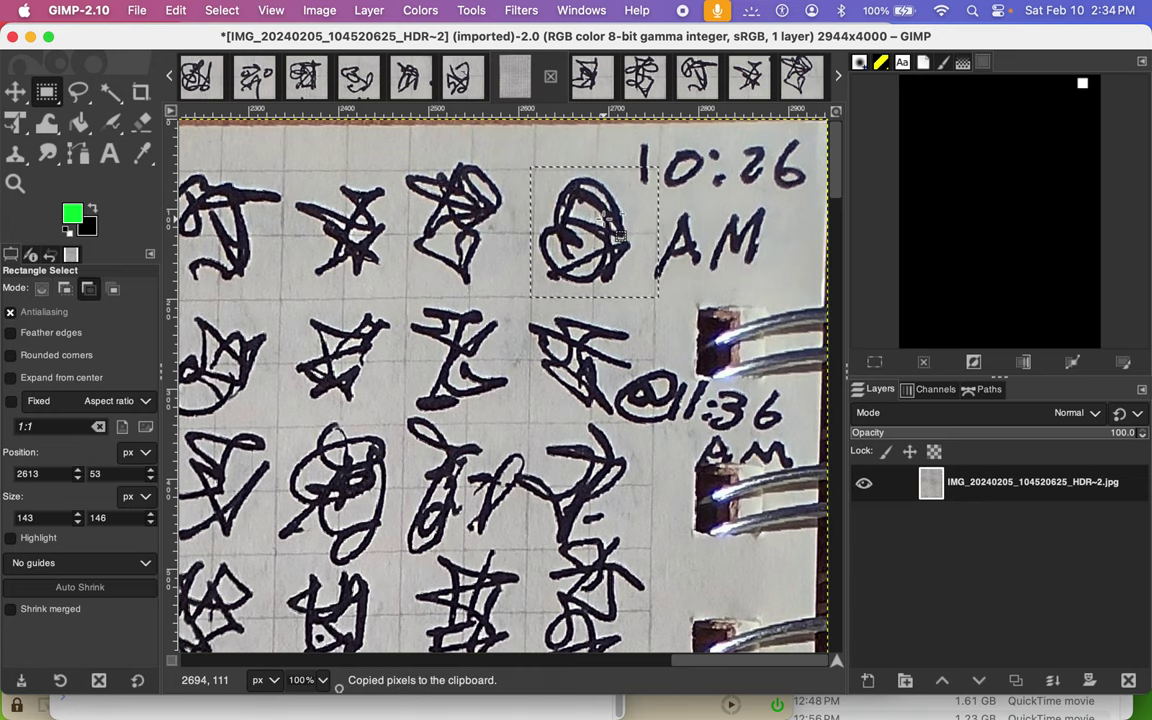
pyautogui.press('super+shift+v')
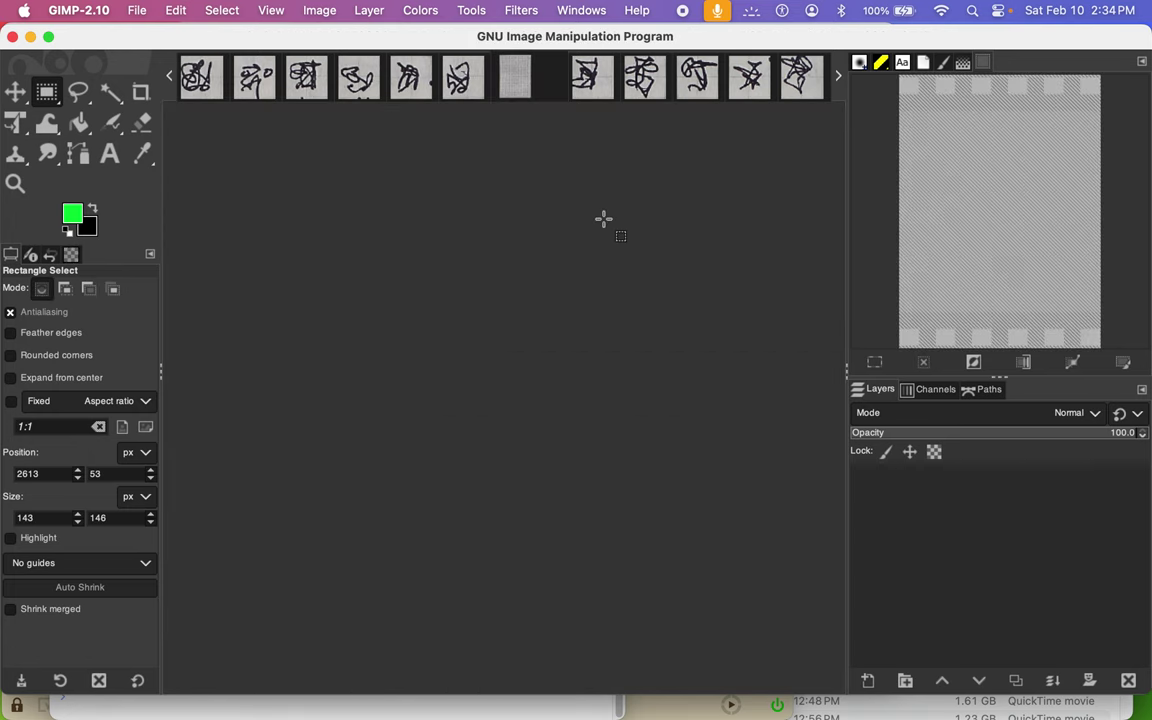